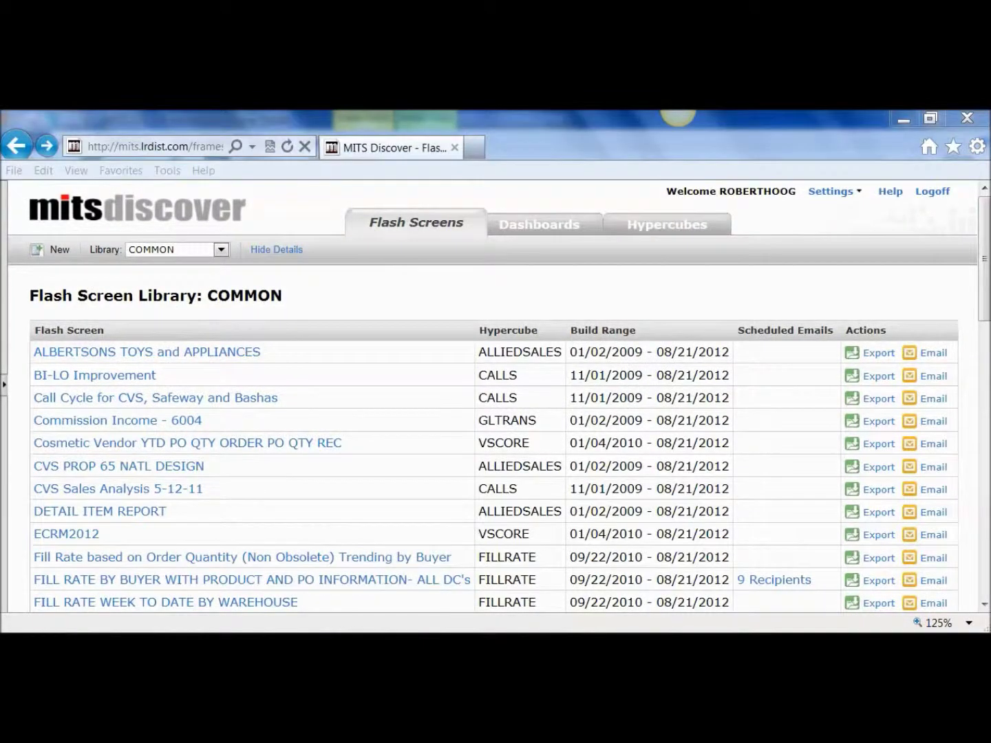
- Switch to the ROBERTHOOG library and open the DIERBERGS flash screen
{"action": "left_click", "coordinate": [221, 249]}
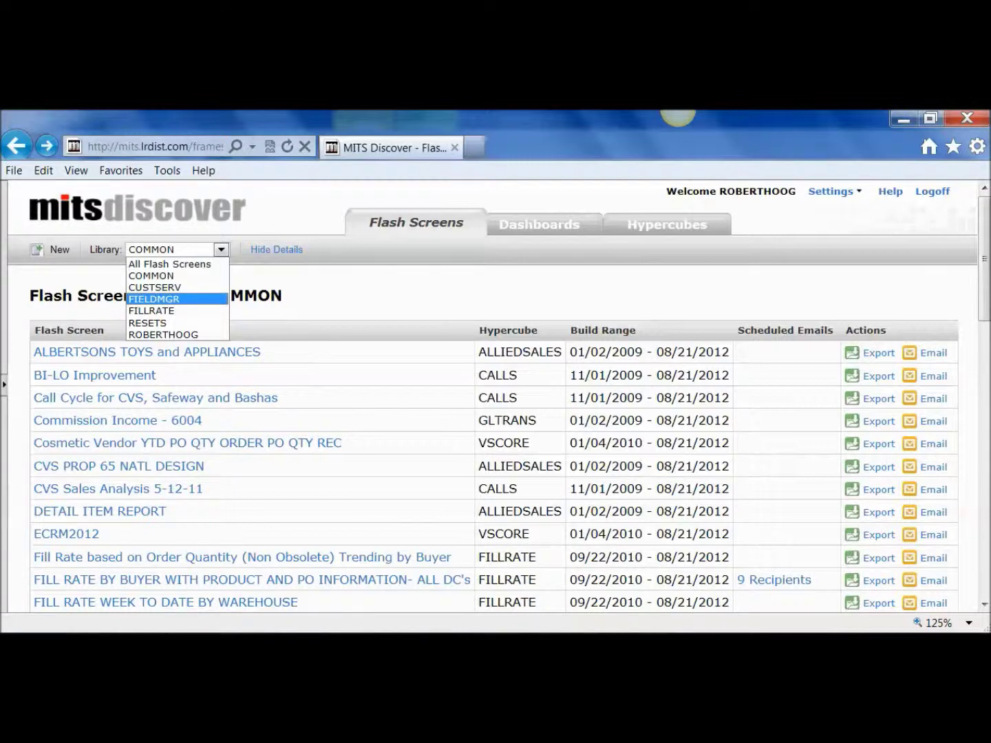
{"action": "key", "text": "Down"}
{"action": "key", "text": "Down"}
{"action": "key", "text": "Down"}
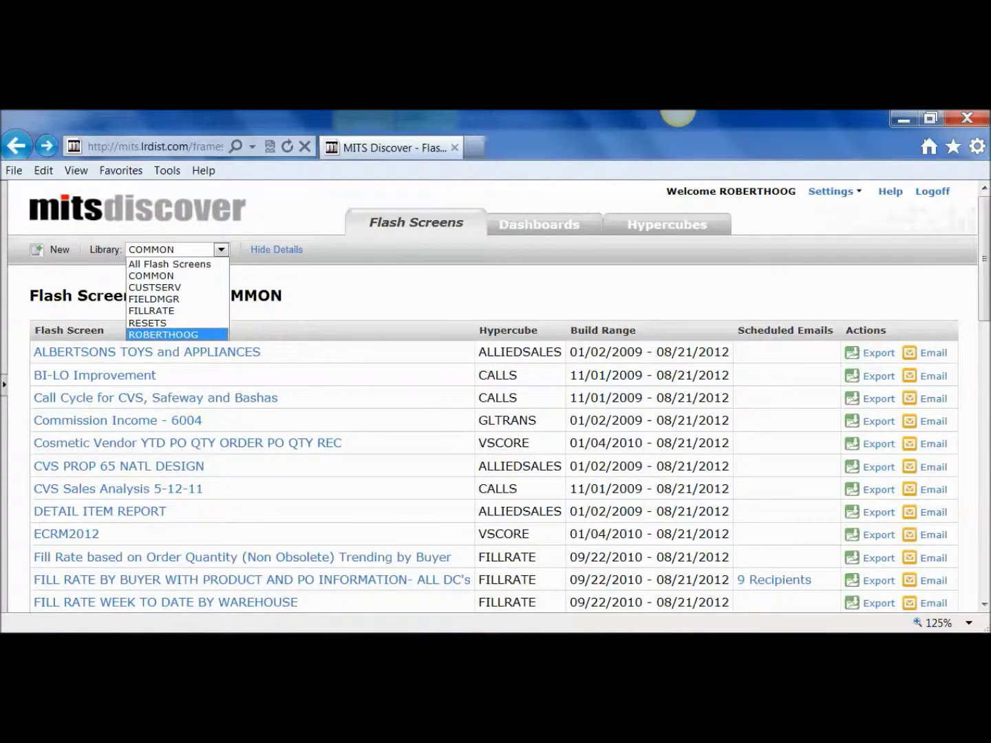
{"action": "key", "text": "Return"}
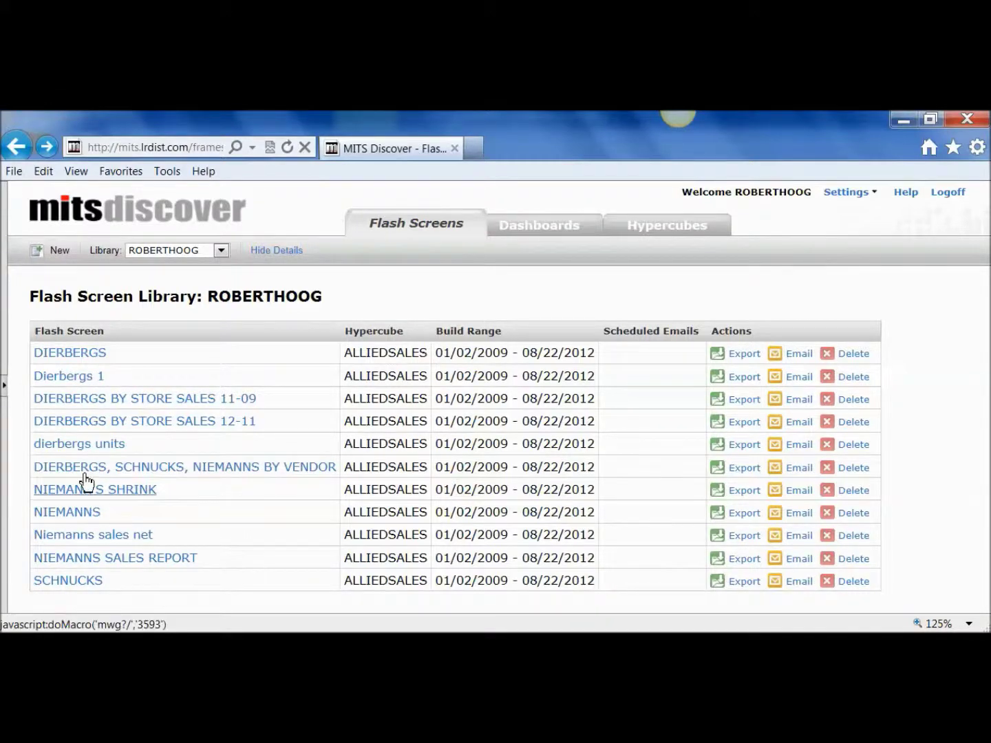
{"action": "left_click", "coordinate": [83, 352]}
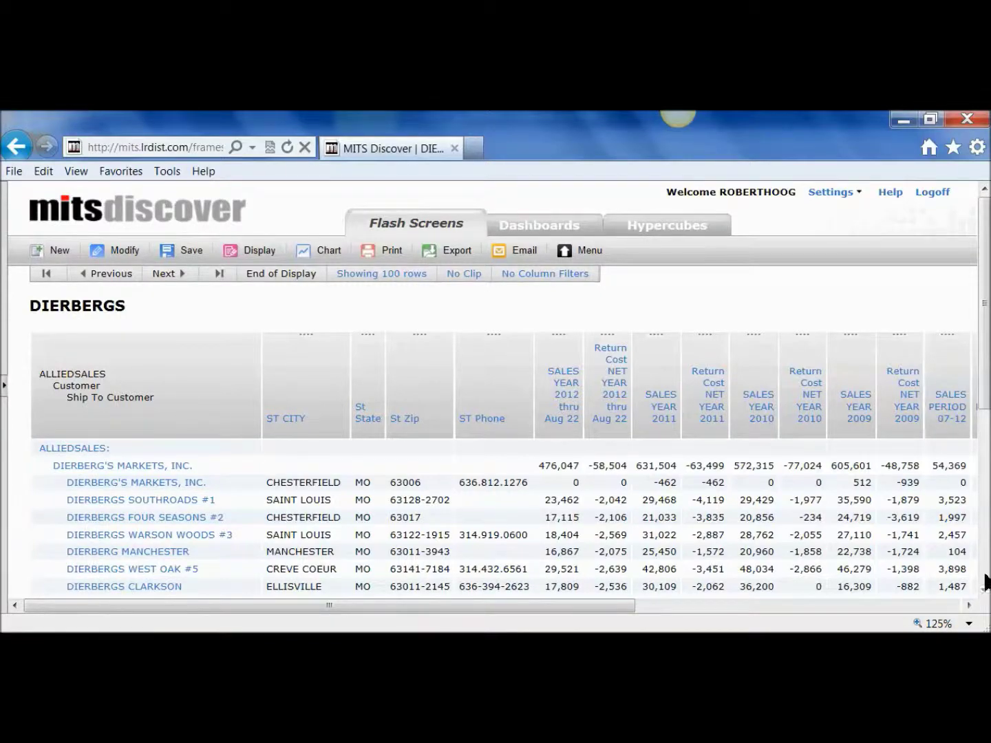
{"action": "scroll", "coordinate": [985, 582], "scroll_direction": "down", "scroll_amount": 5}
{"action": "scroll", "coordinate": [989, 335], "scroll_direction": "up", "scroll_amount": 5}
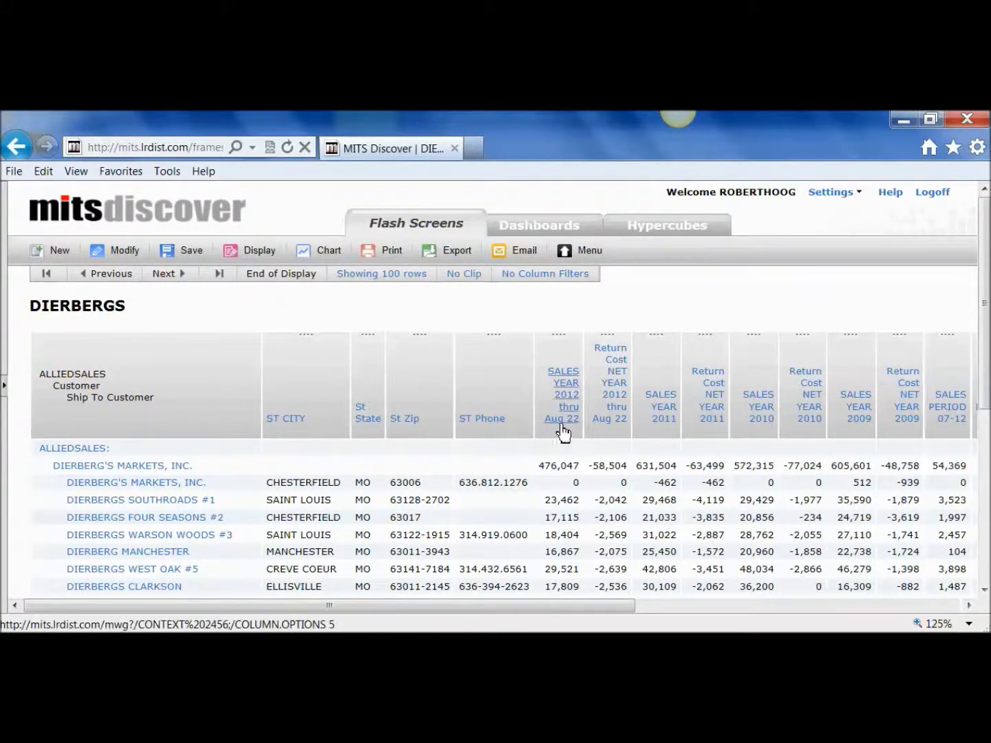
{"action": "left_click", "coordinate": [902, 606]}
{"action": "left_click", "coordinate": [176, 605]}
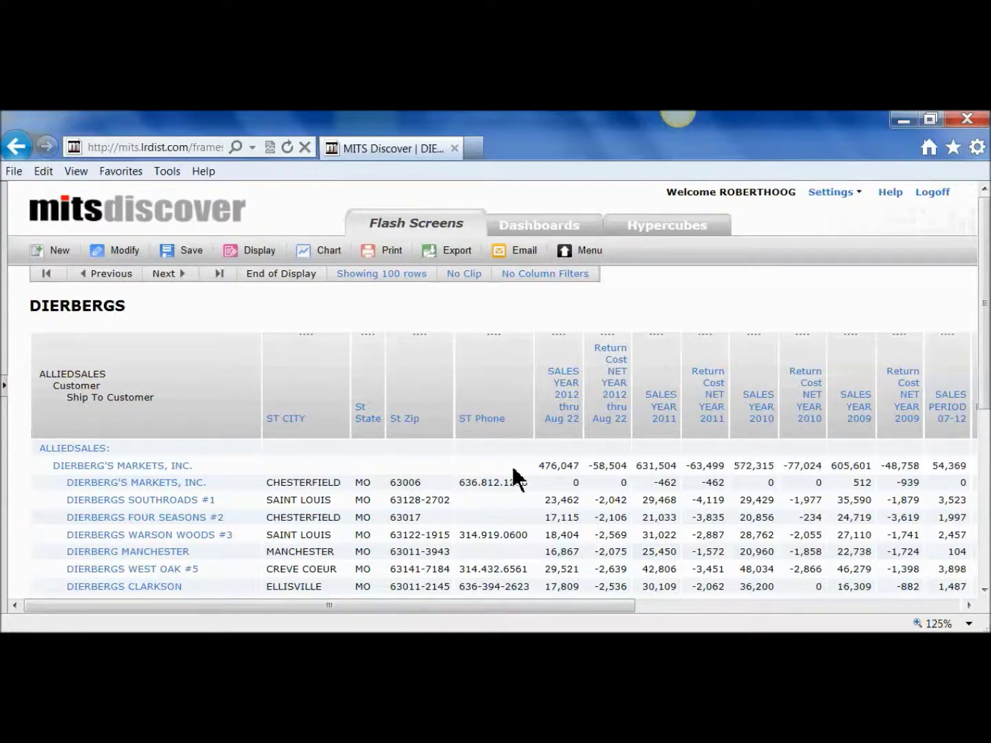
- Go back to the library and start a new Custom flash screen
{"action": "left_click", "coordinate": [16, 147]}
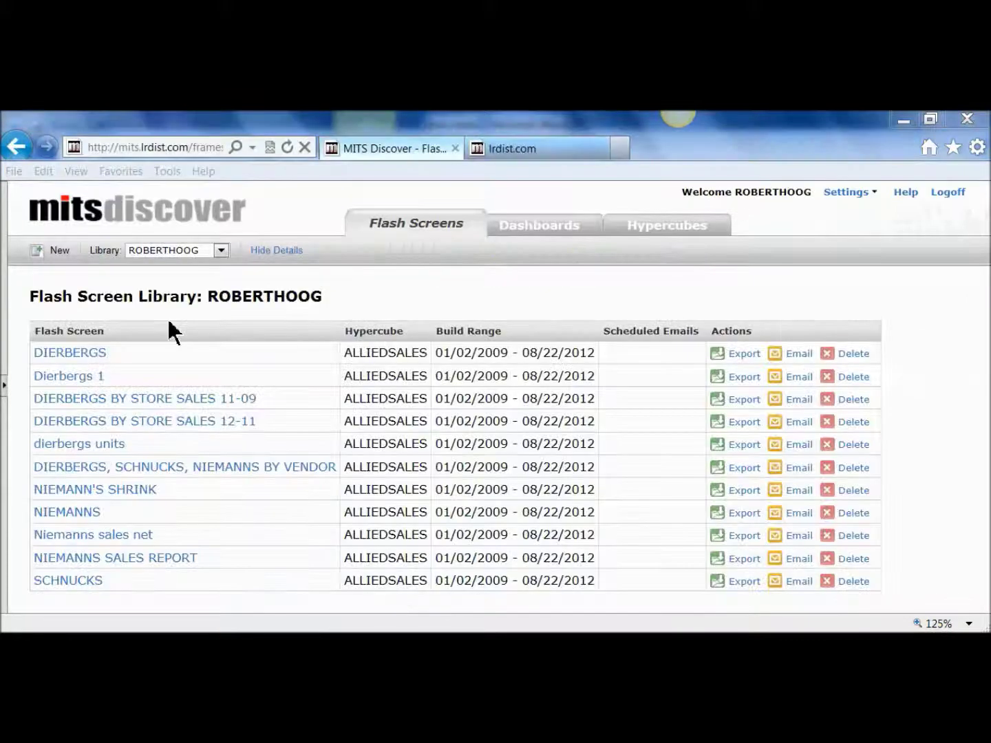
{"action": "left_click", "coordinate": [59, 252]}
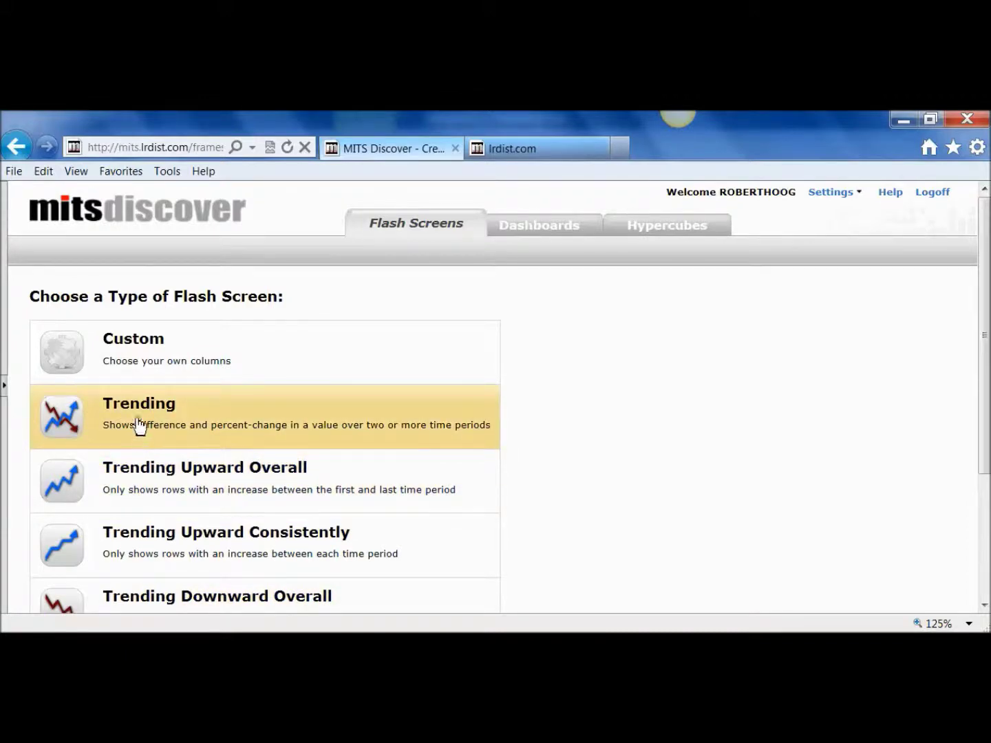
{"action": "left_click", "coordinate": [130, 369]}
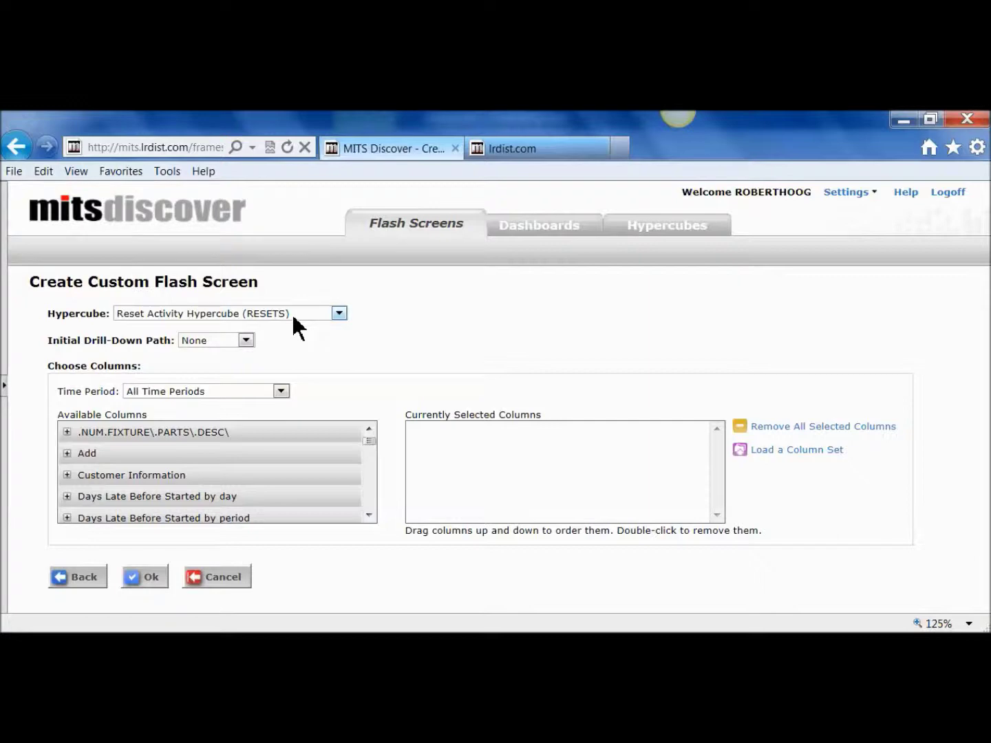
{"action": "left_click", "coordinate": [339, 313]}
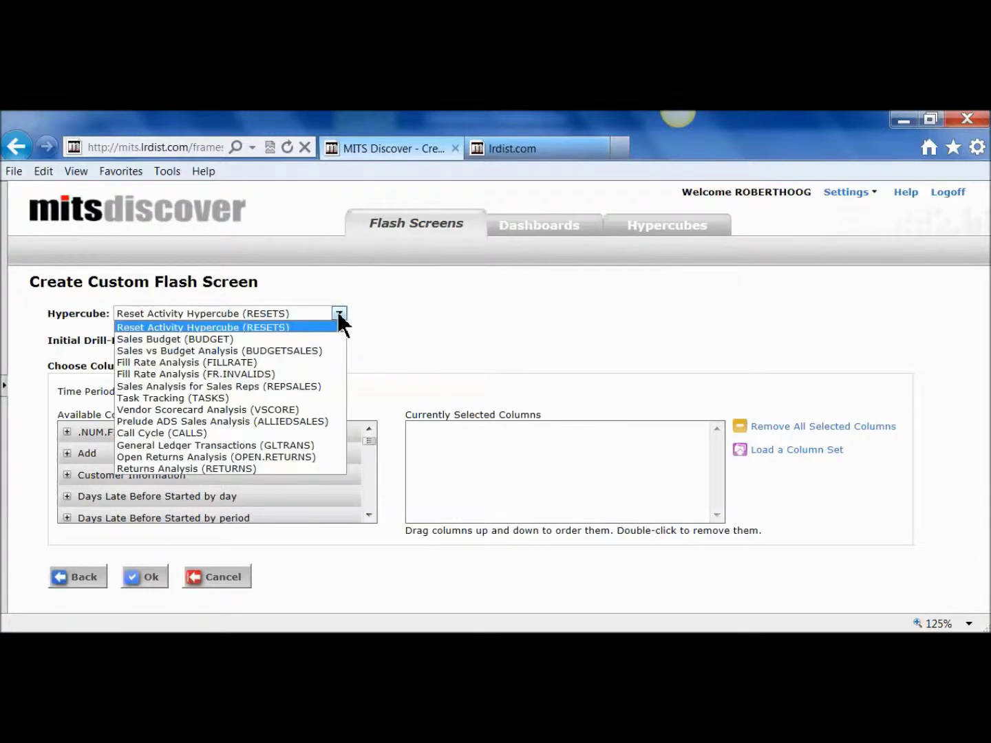
- Base the new screen on the Prelude ADS Sales Analysis (ALLIEDSALES) hypercube
{"action": "left_click", "coordinate": [264, 421]}
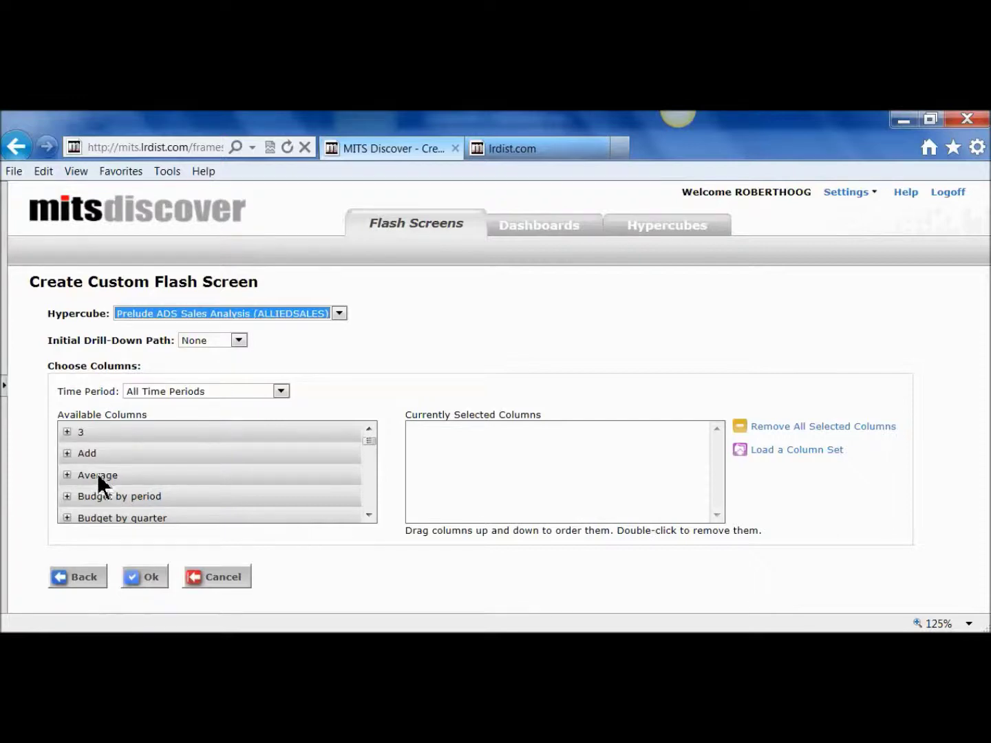
{"action": "left_click", "coordinate": [369, 517]}
{"action": "left_click", "coordinate": [370, 516]}
{"action": "left_click", "coordinate": [369, 516]}
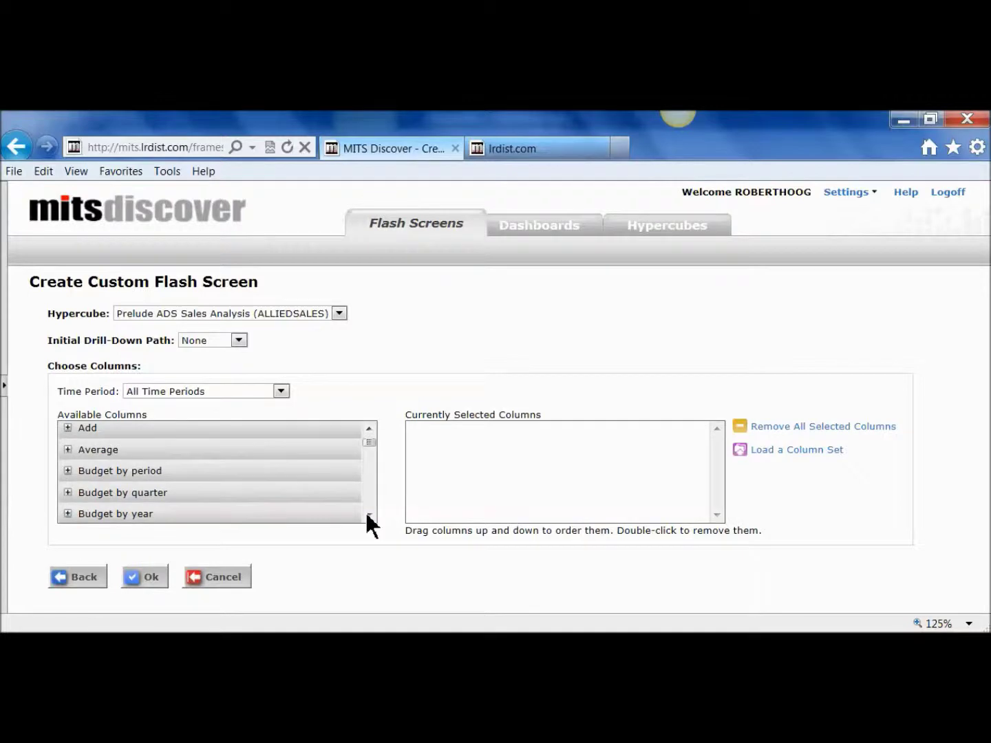
{"action": "left_click_drag", "start_coordinate": [369, 516], "coordinate": [374, 522]}
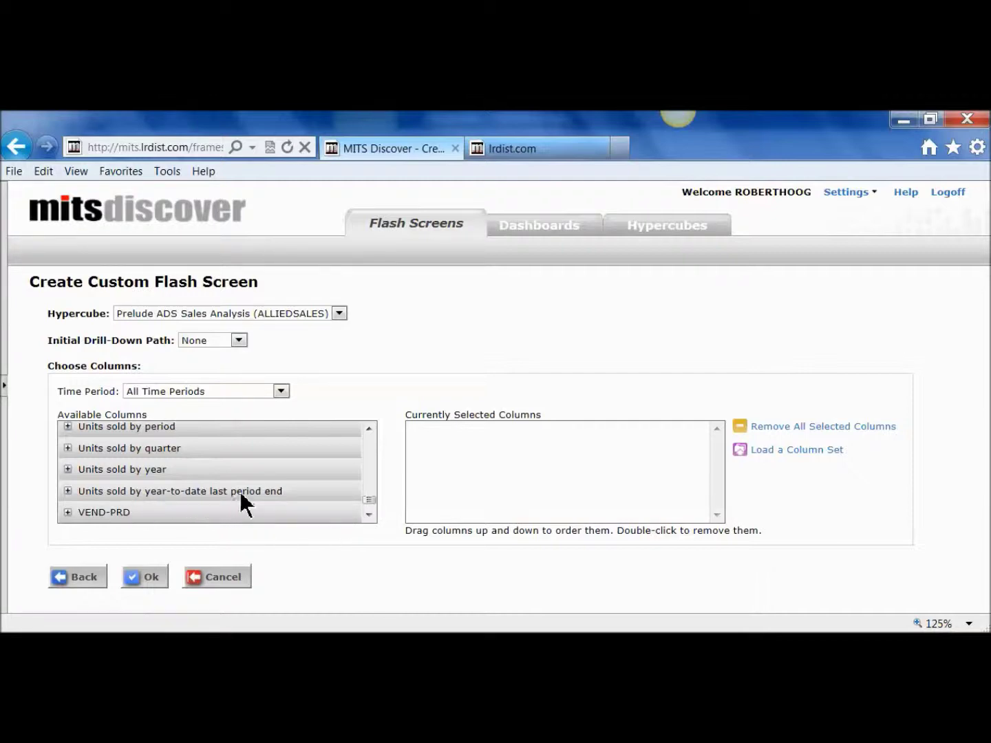
- Add the Units YTD thru PERIOD 07-12, 07-11 and 07-10 columns and build the report
{"action": "left_click", "coordinate": [68, 491]}
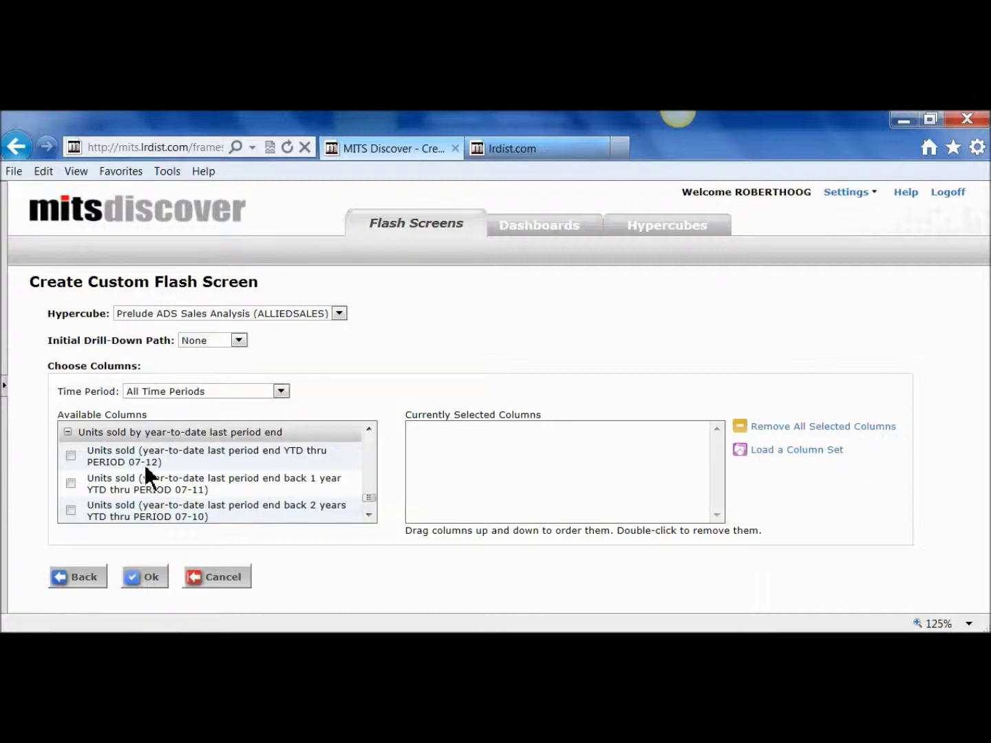
{"action": "left_click", "coordinate": [71, 455]}
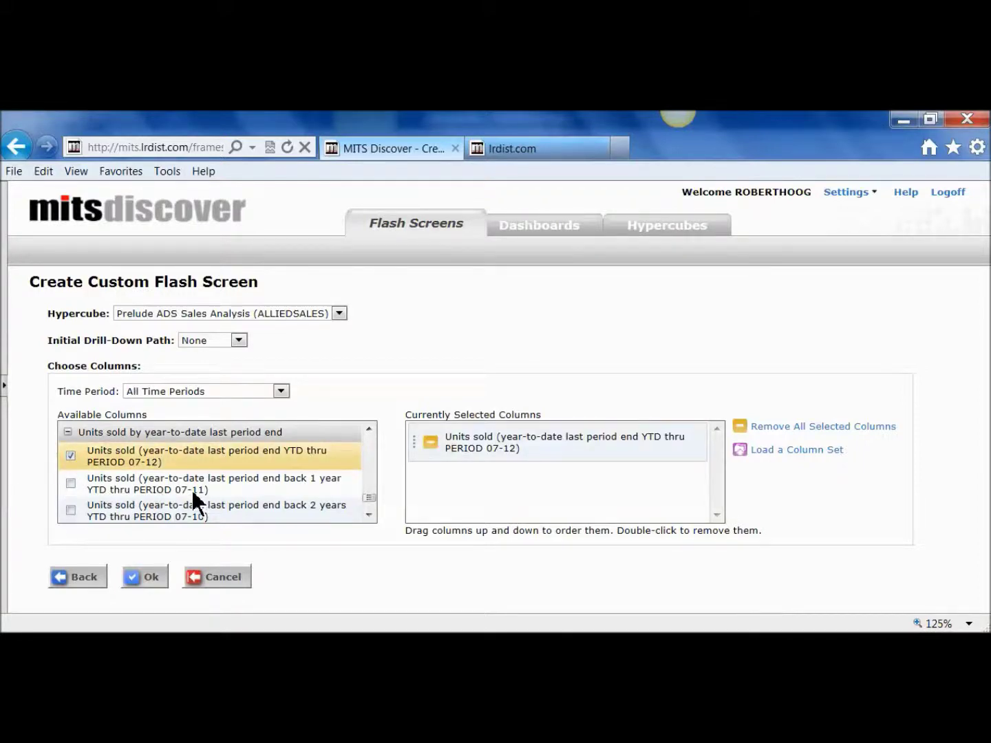
{"action": "left_click", "coordinate": [72, 483]}
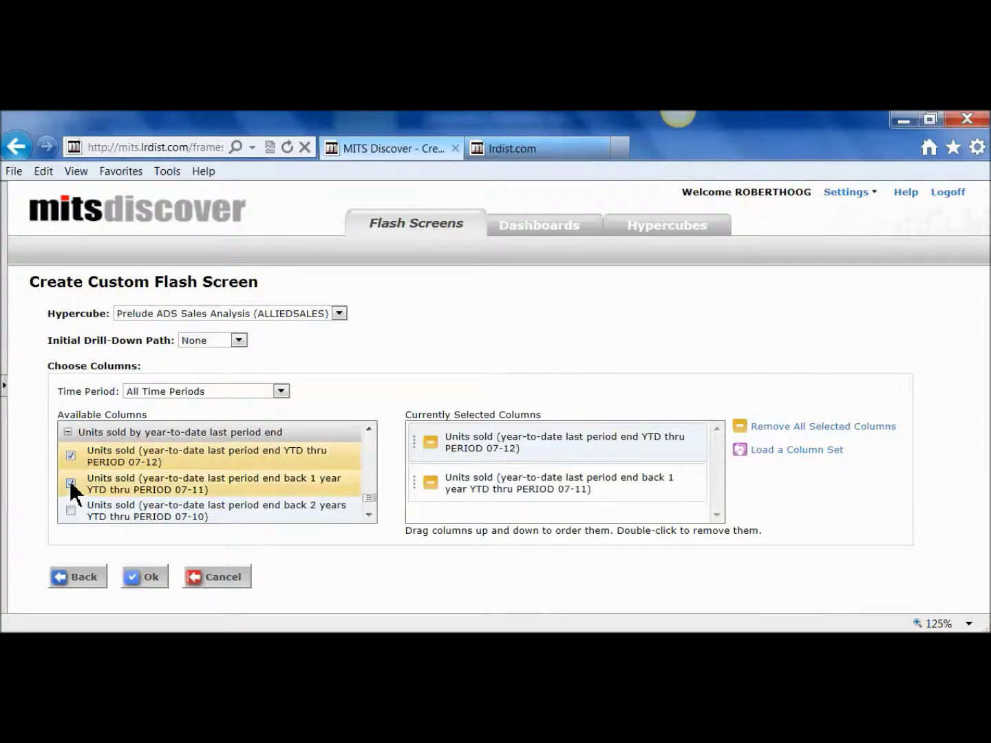
{"action": "left_click", "coordinate": [71, 511]}
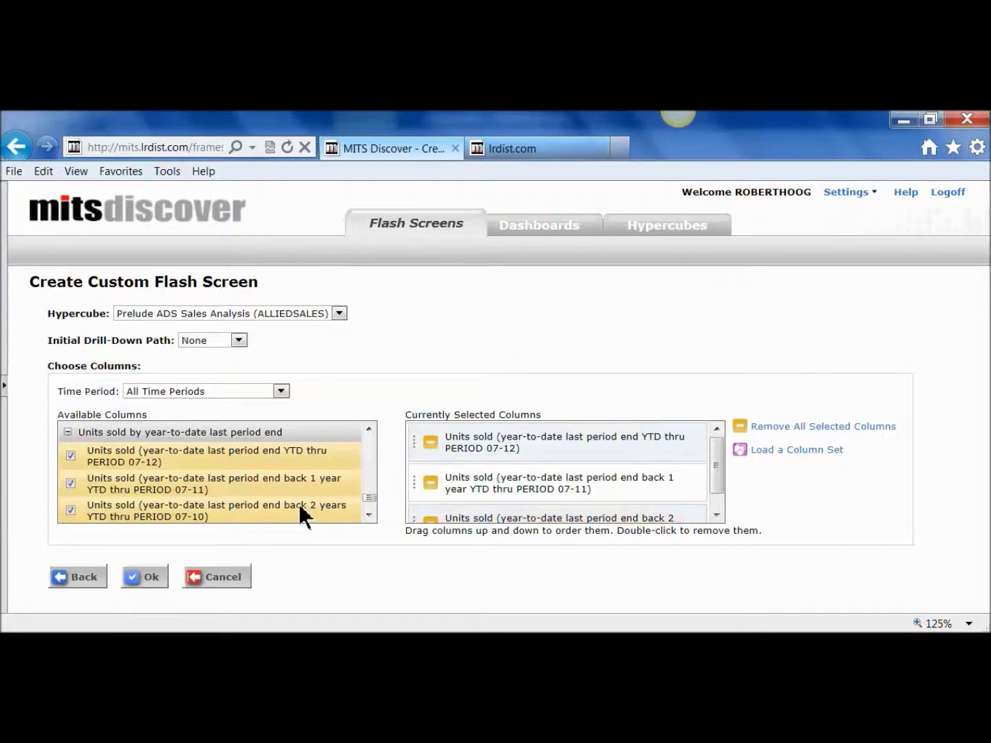
{"action": "left_click", "coordinate": [368, 512]}
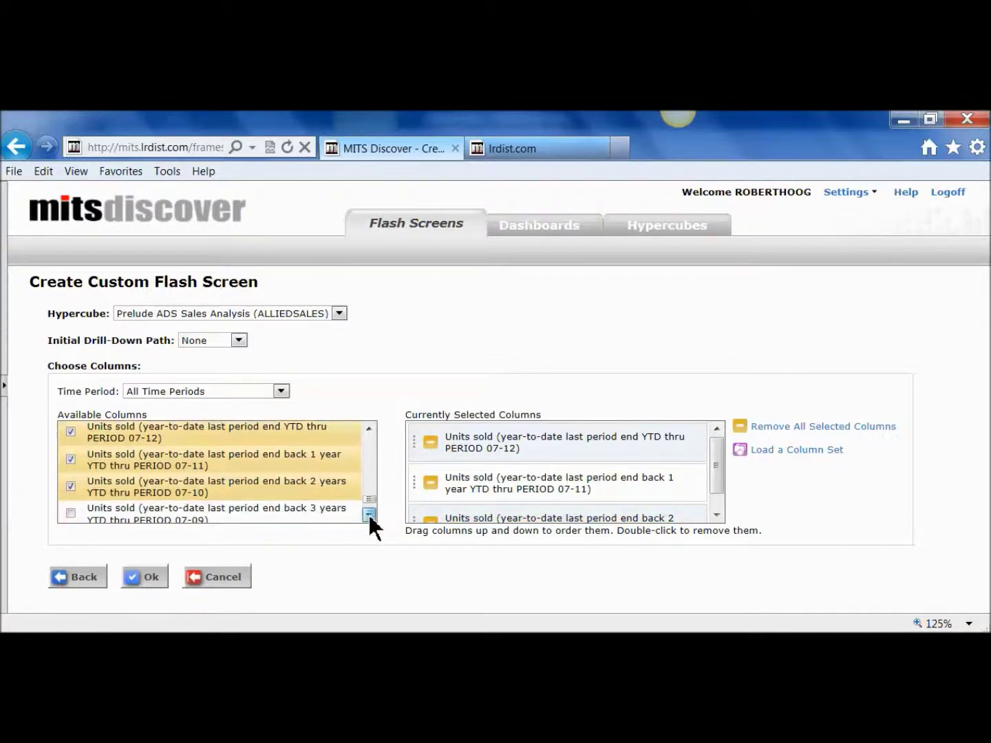
{"action": "left_click", "coordinate": [368, 428]}
{"action": "left_click", "coordinate": [369, 428]}
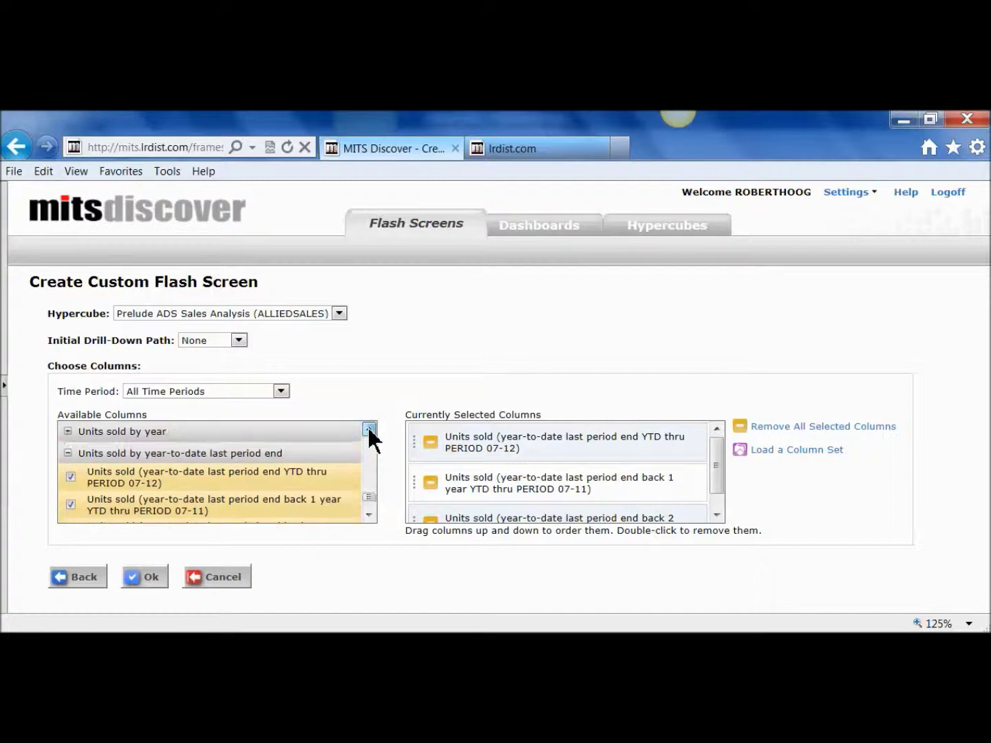
{"action": "left_click", "coordinate": [369, 428]}
{"action": "left_click", "coordinate": [369, 428]}
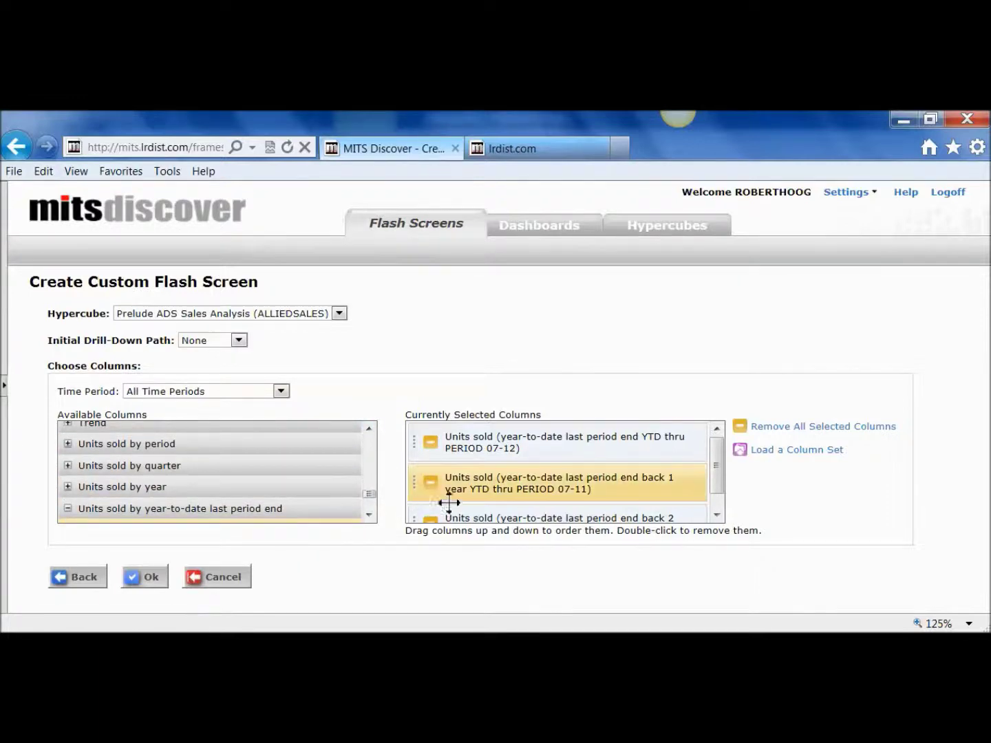
{"action": "left_click", "coordinate": [152, 582]}
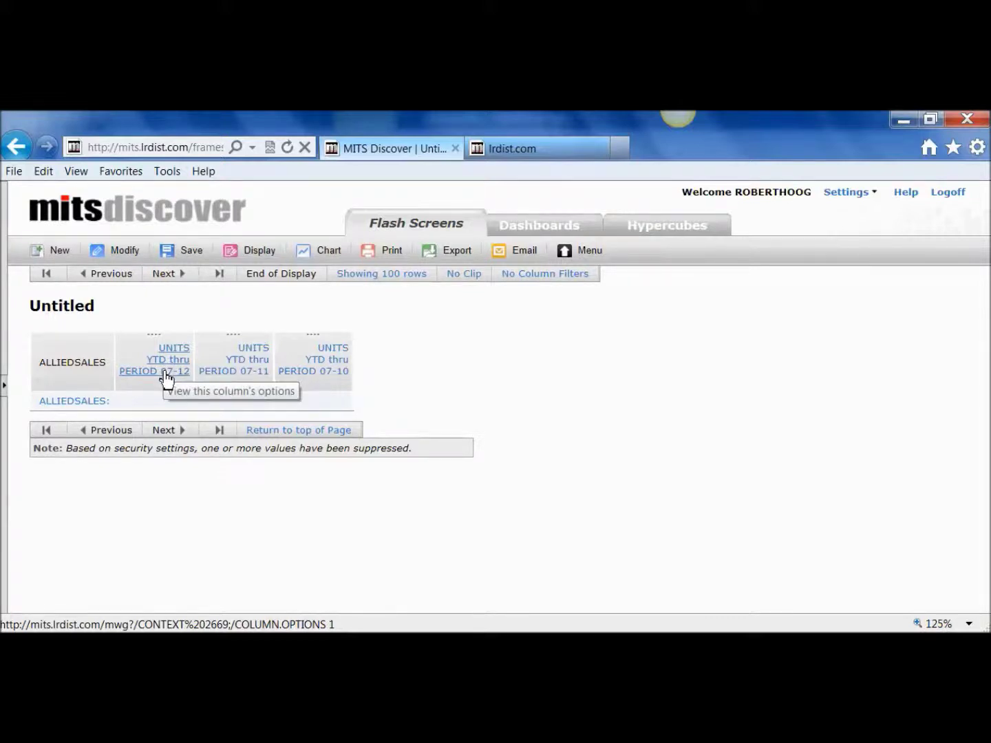
- Expand the ALLIEDSALES row by Customer into Dierberg's, Niemann and Schnuck rows
{"action": "left_click", "coordinate": [76, 402]}
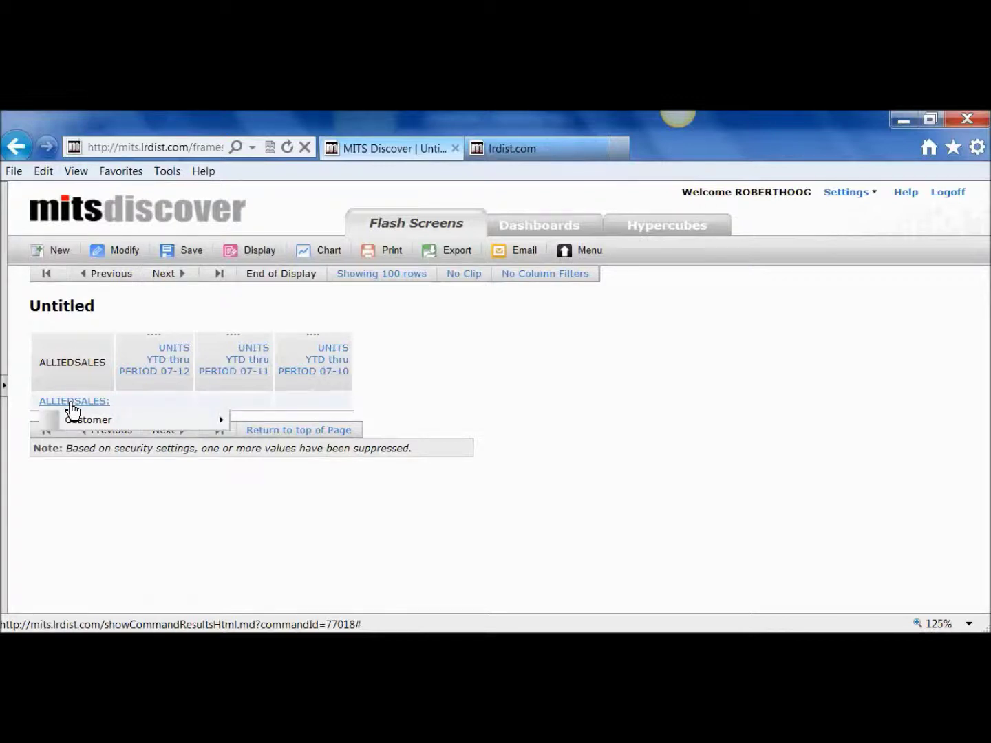
{"action": "mouse_move", "coordinate": [81, 421]}
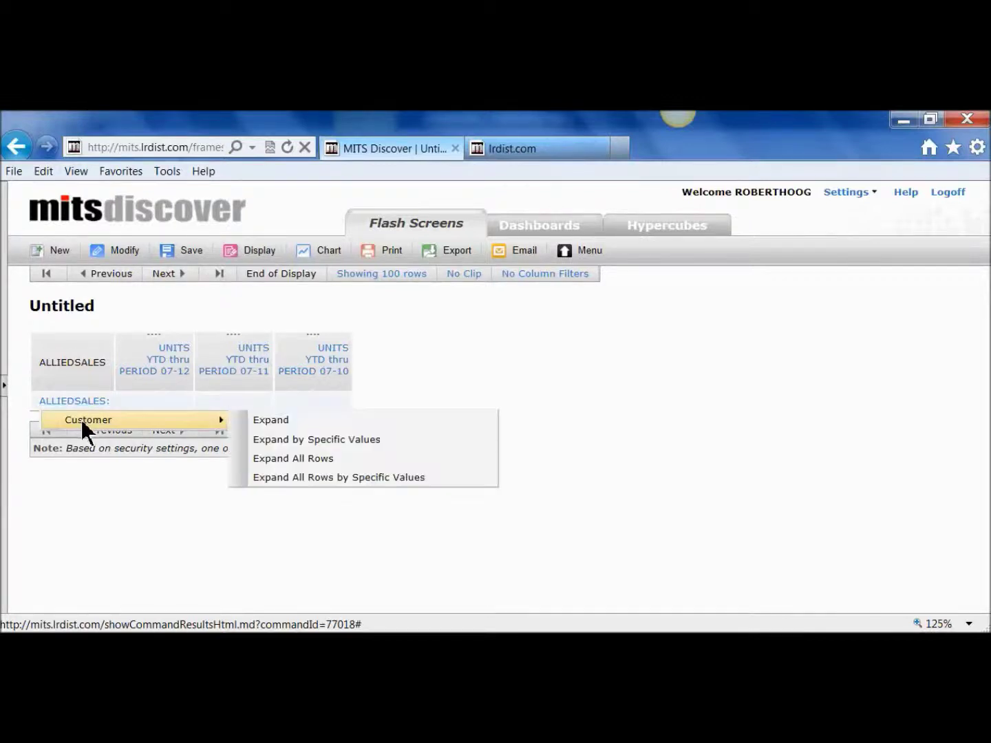
{"action": "left_click", "coordinate": [270, 421]}
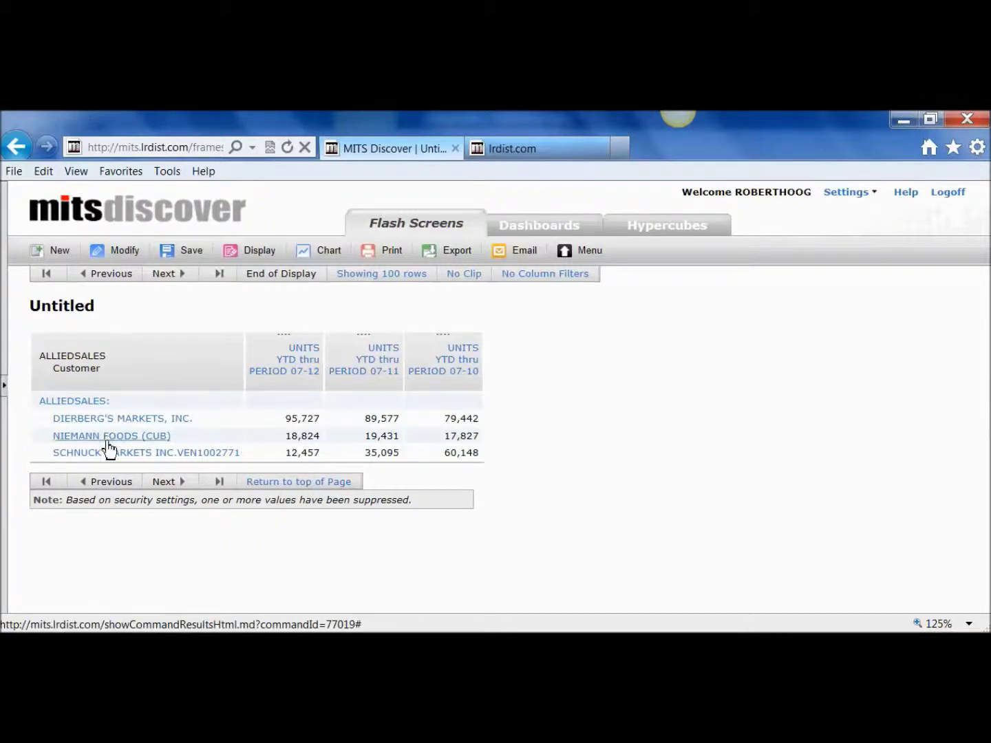
{"action": "left_click", "coordinate": [80, 406]}
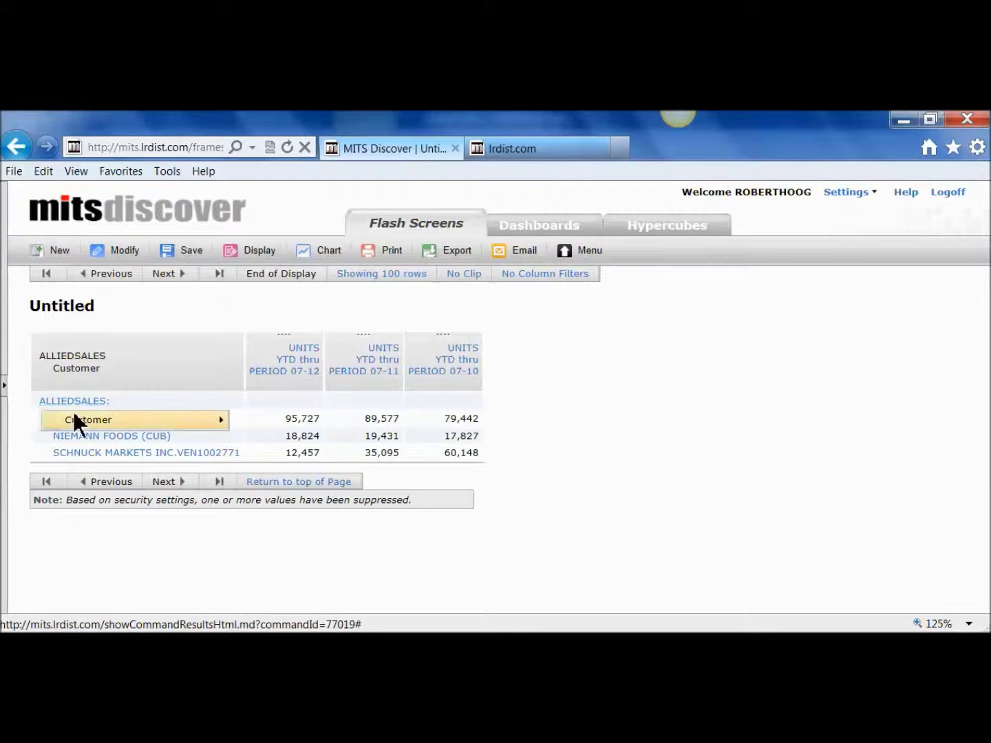
{"action": "mouse_move", "coordinate": [73, 421]}
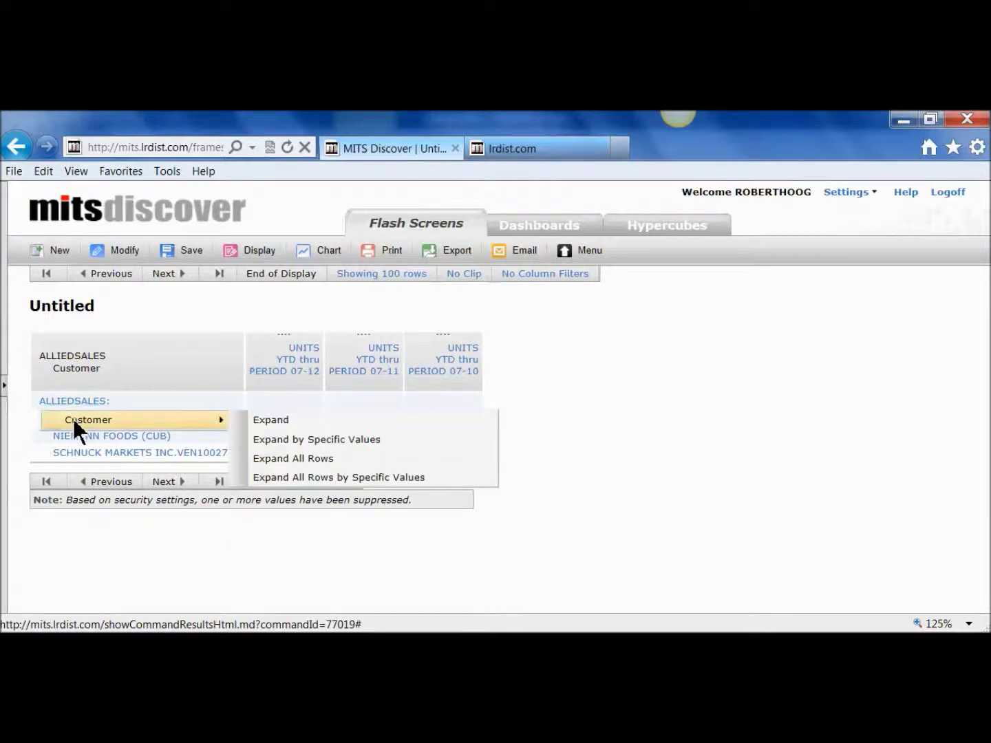
- Expand by specific customer values, keeping only DIERBERG'S MARKETS, INC
{"action": "left_click", "coordinate": [276, 441]}
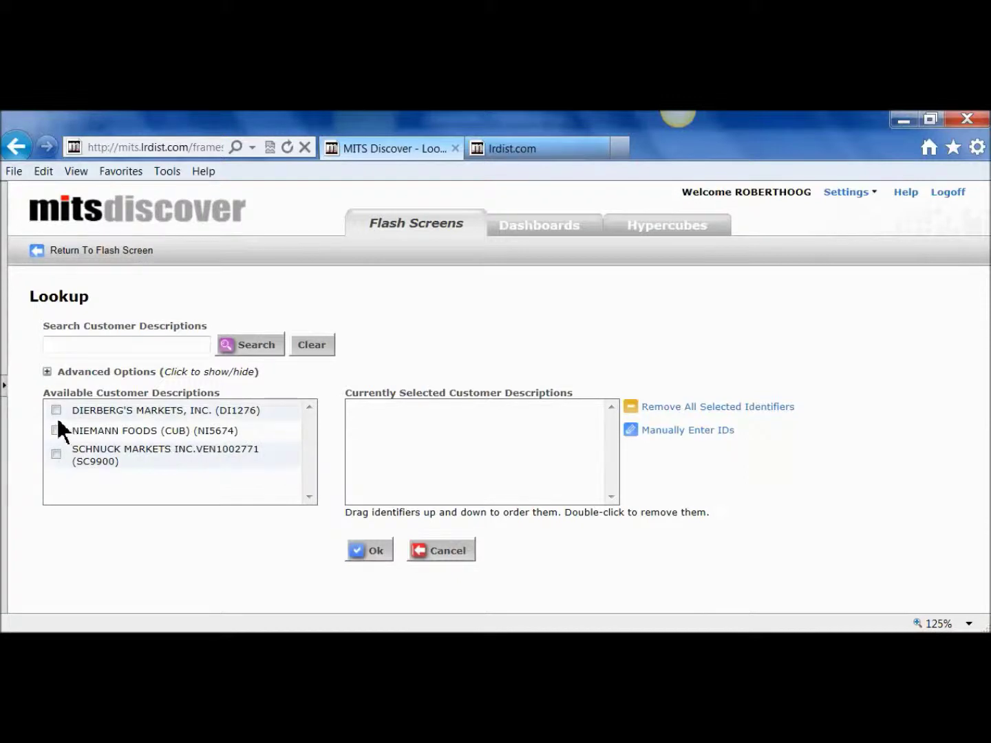
{"action": "left_click", "coordinate": [55, 410]}
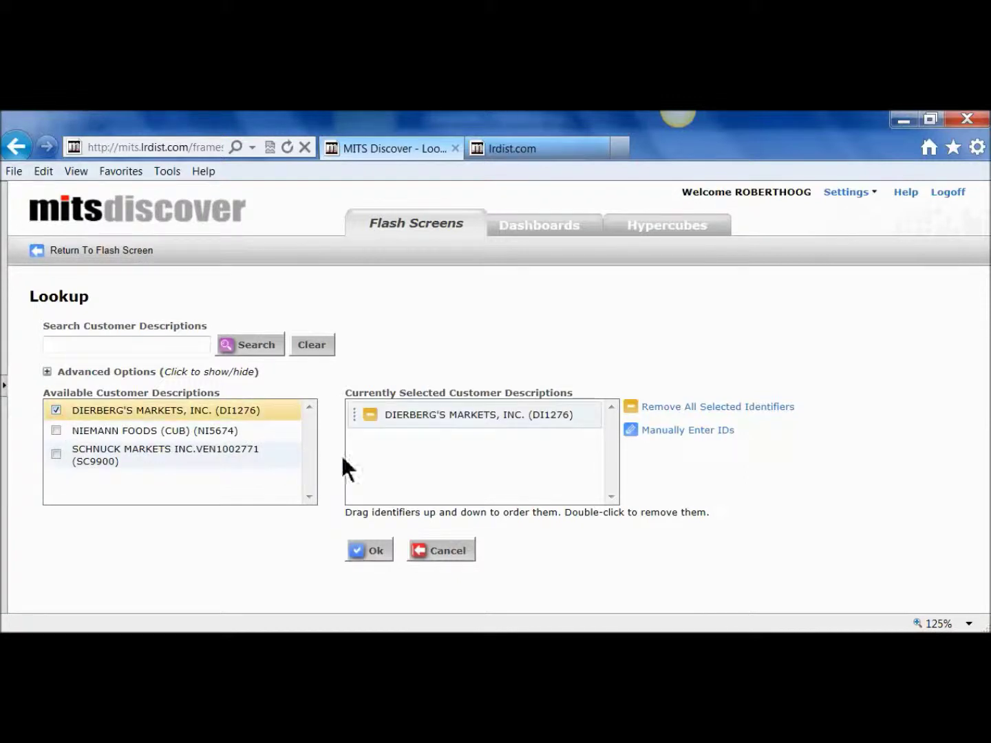
{"action": "left_click", "coordinate": [374, 550]}
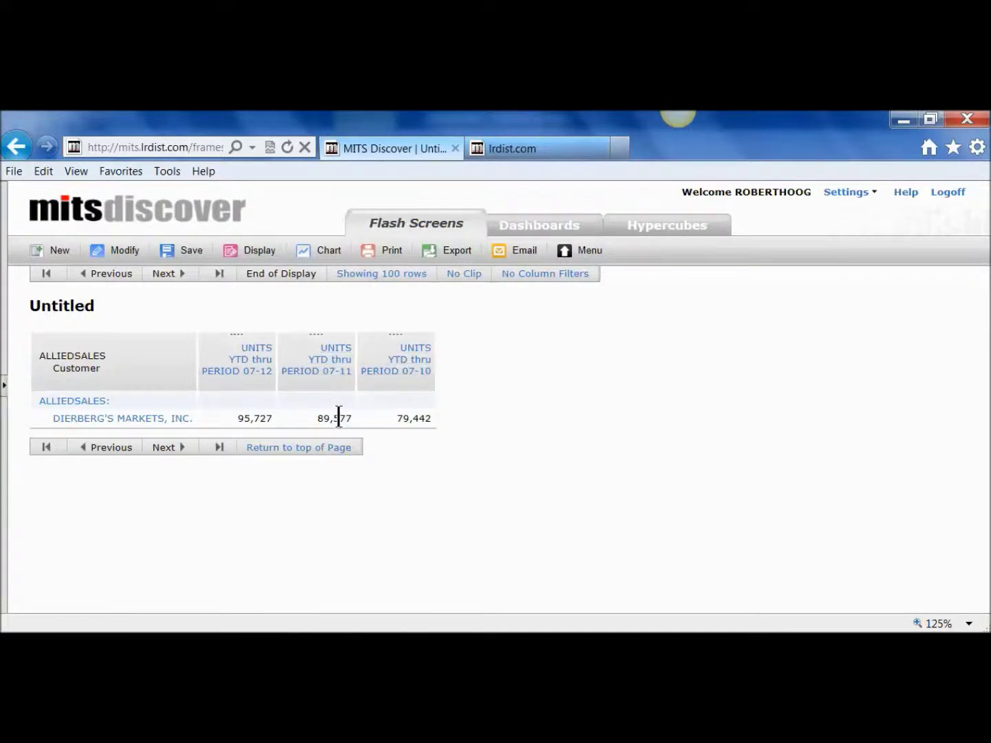
- Break Dierberg's Markets into ship-to stores, review them, and return to the report top
{"action": "left_click", "coordinate": [110, 420]}
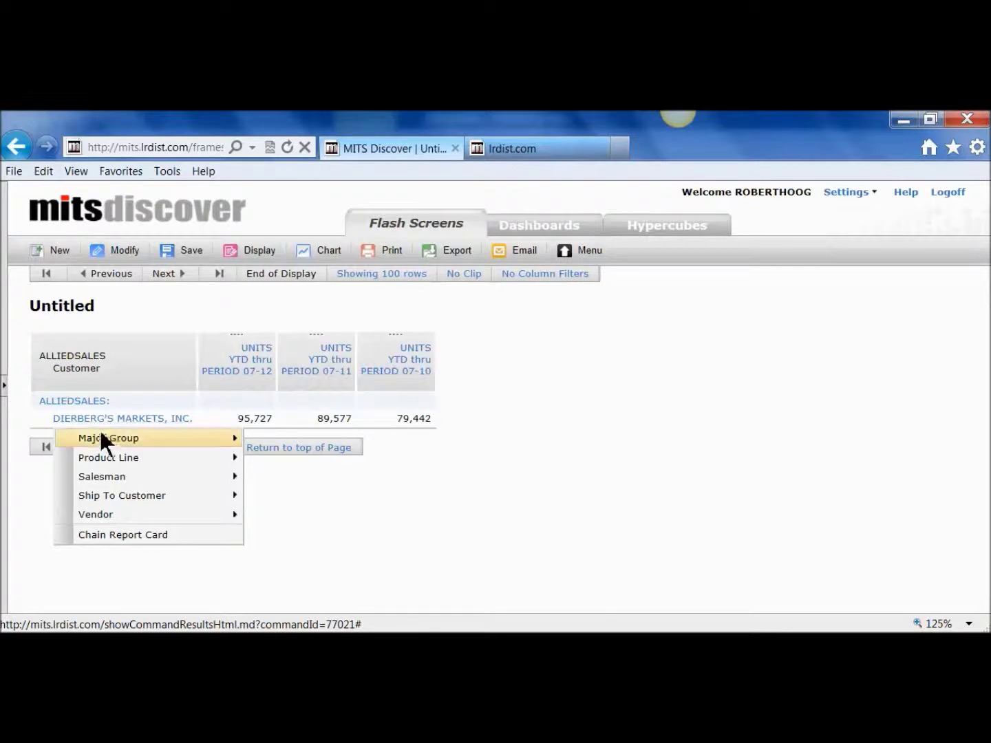
{"action": "mouse_move", "coordinate": [102, 477]}
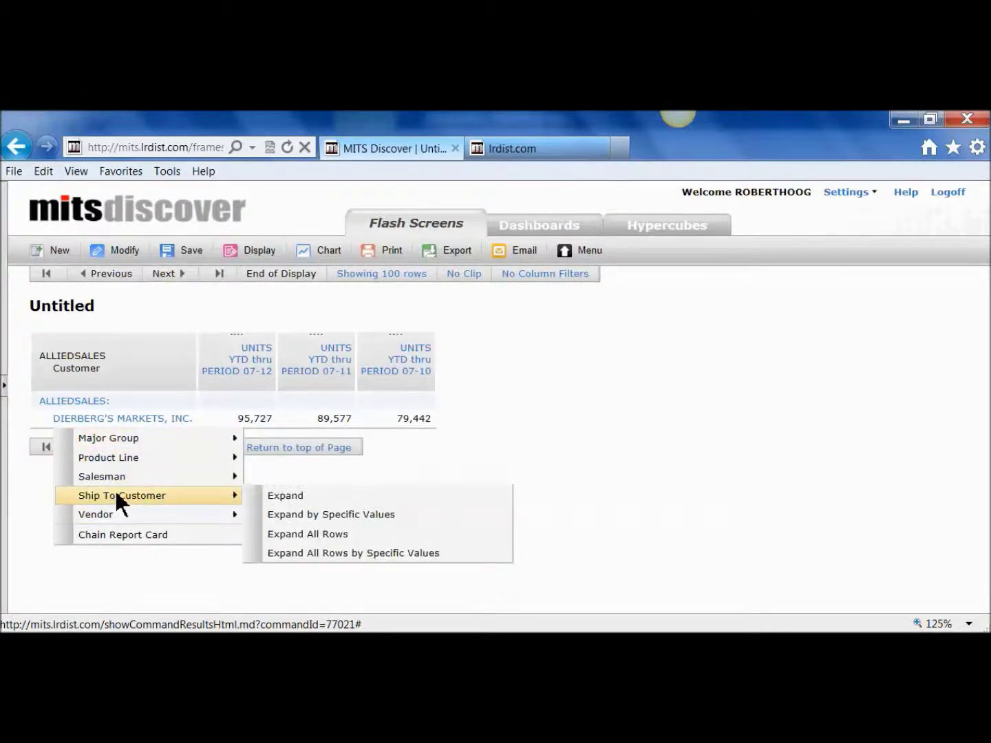
{"action": "left_click", "coordinate": [296, 497]}
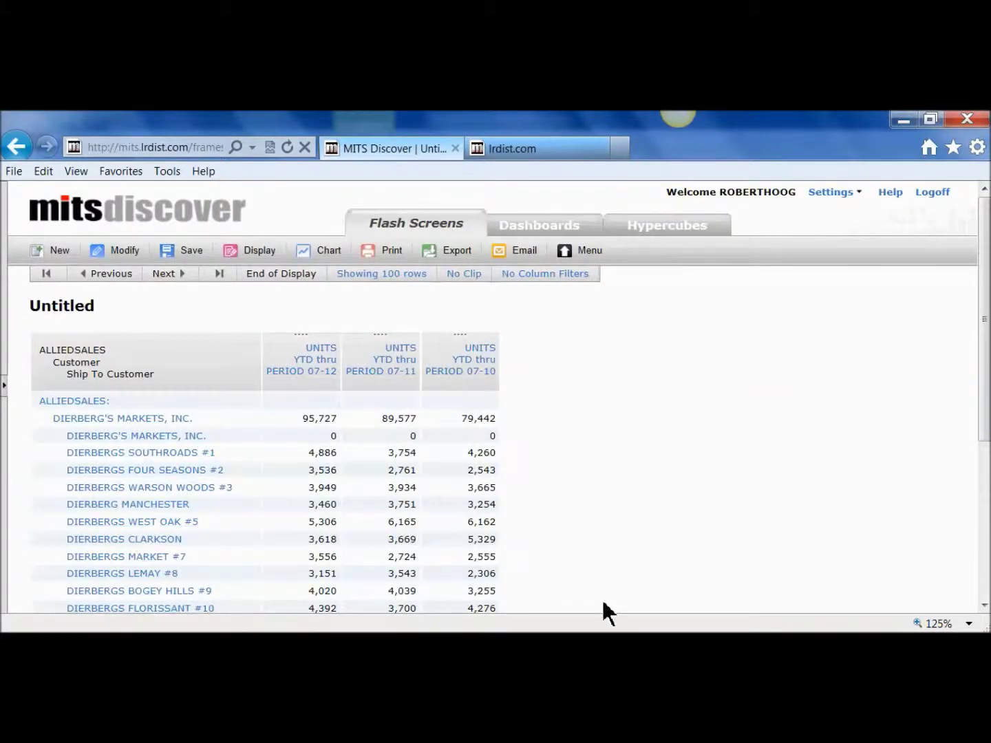
{"action": "left_click", "coordinate": [985, 596]}
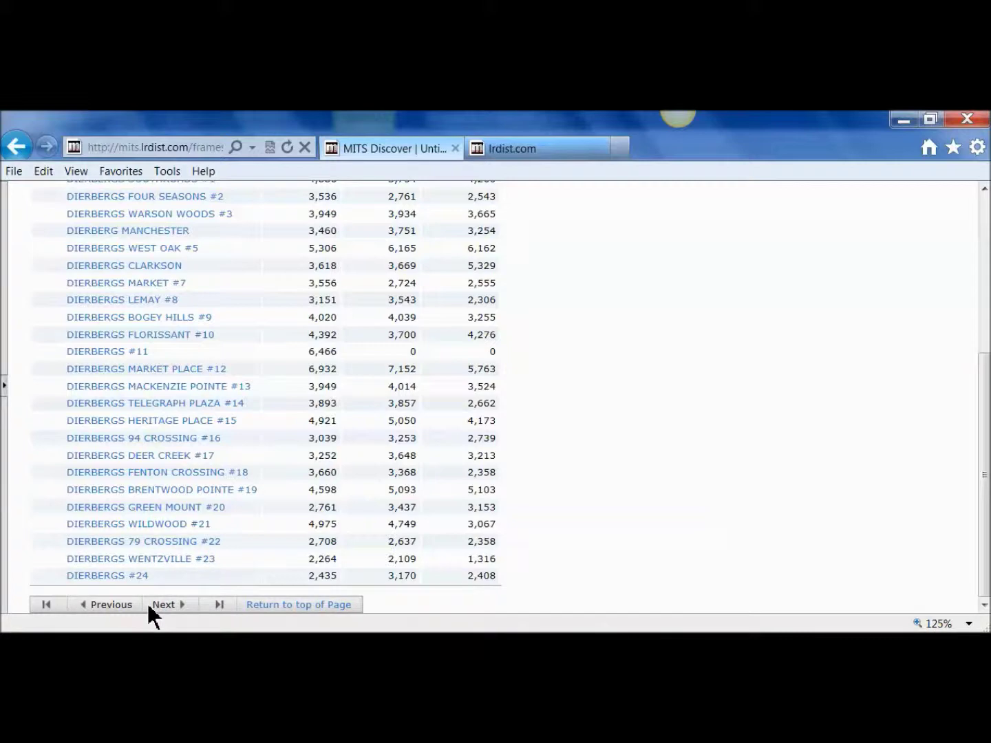
{"action": "left_click", "coordinate": [315, 605]}
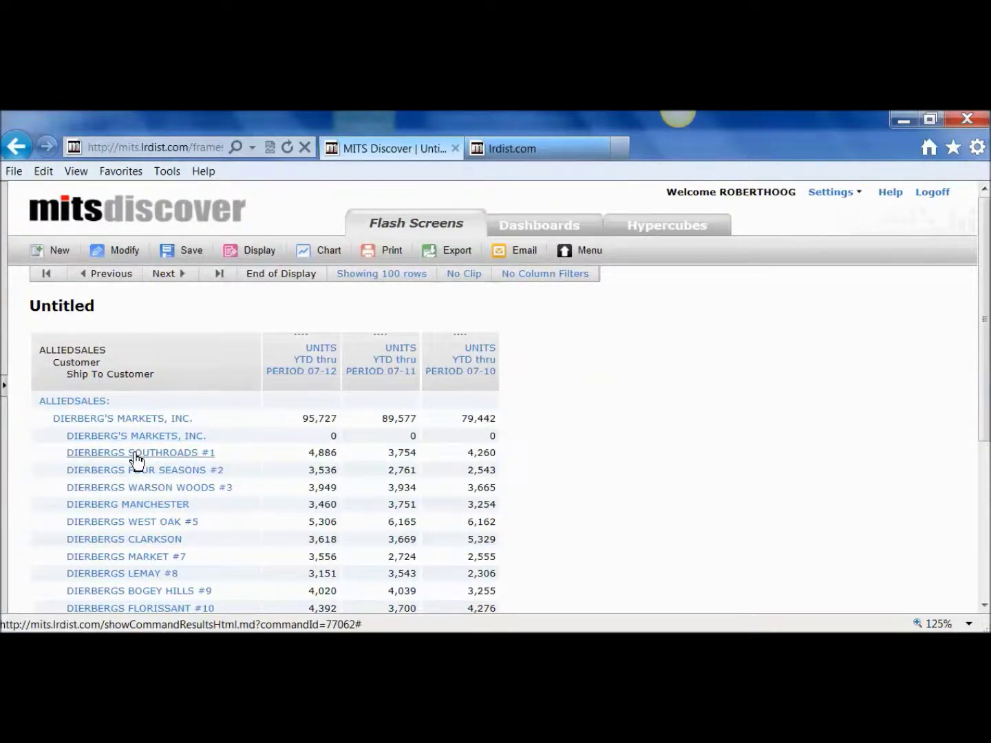
- Expand Dierbergs Southroads #1 by vendor, keeping only Cover Girl - Proctor & Gamble
{"action": "left_click", "coordinate": [137, 459]}
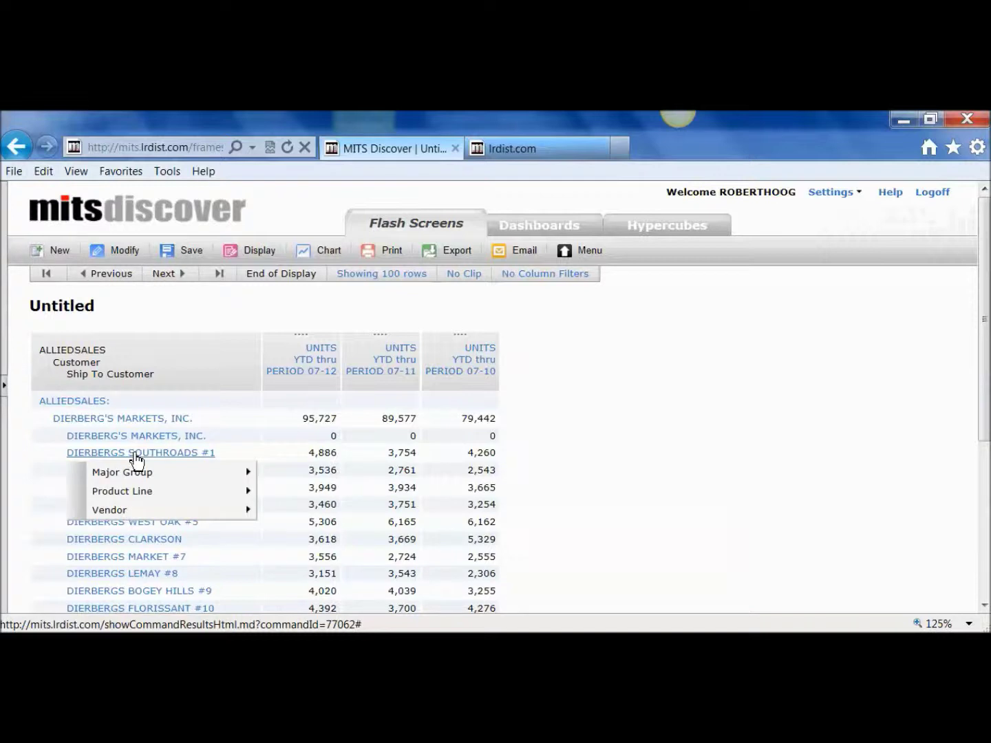
{"action": "mouse_move", "coordinate": [125, 506]}
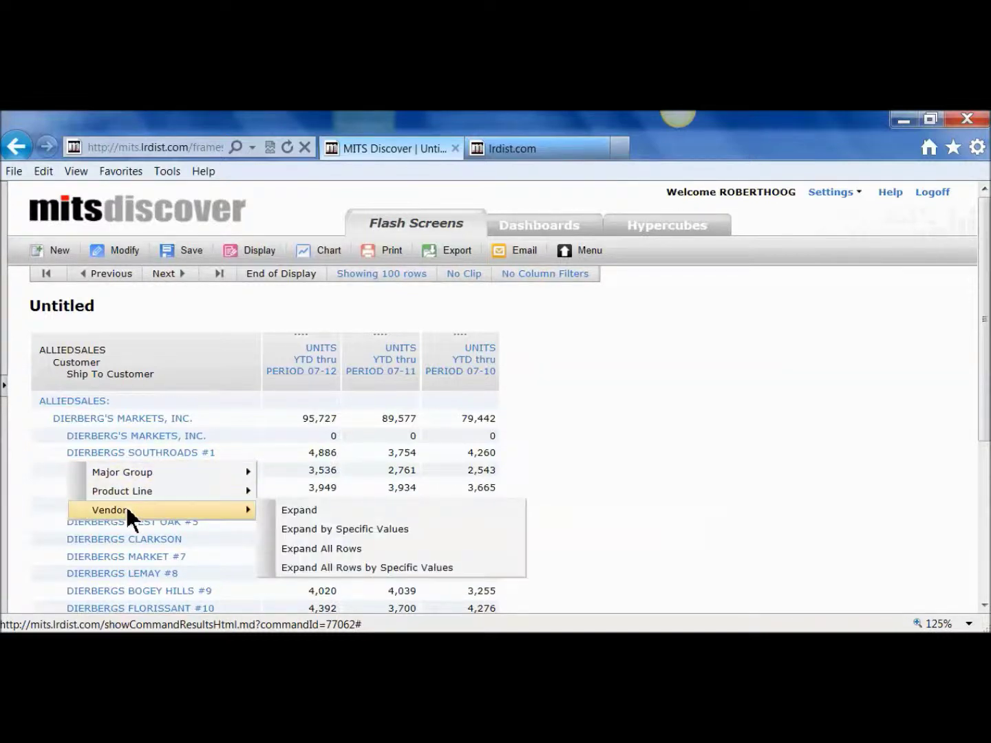
{"action": "left_click", "coordinate": [307, 529]}
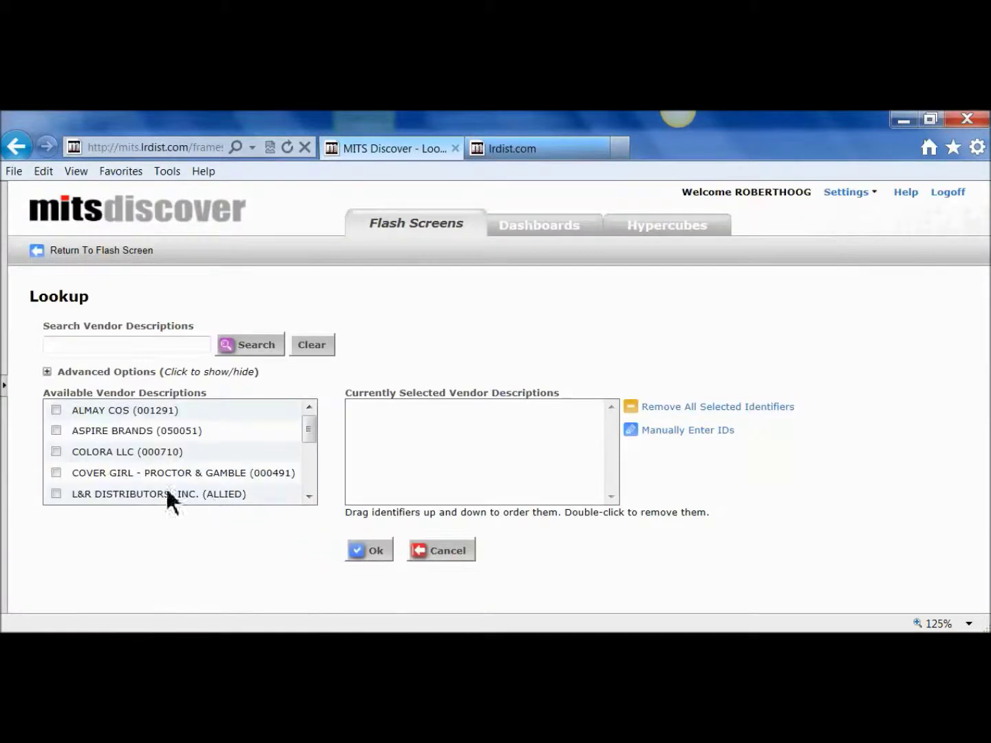
{"action": "left_click", "coordinate": [57, 472]}
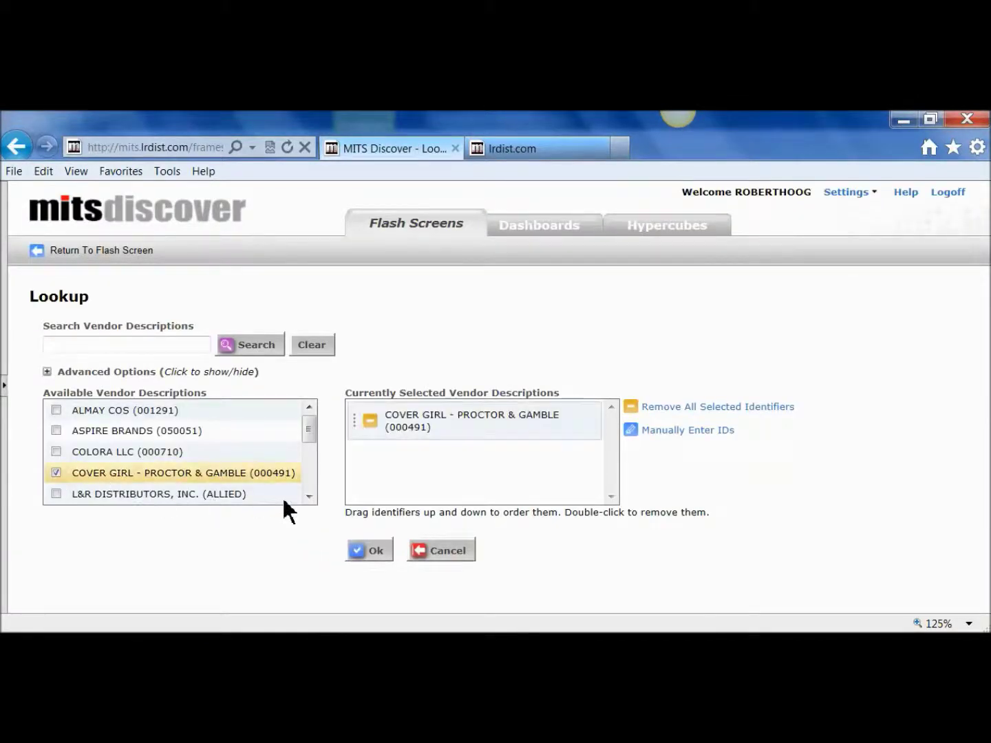
{"action": "left_click", "coordinate": [372, 553]}
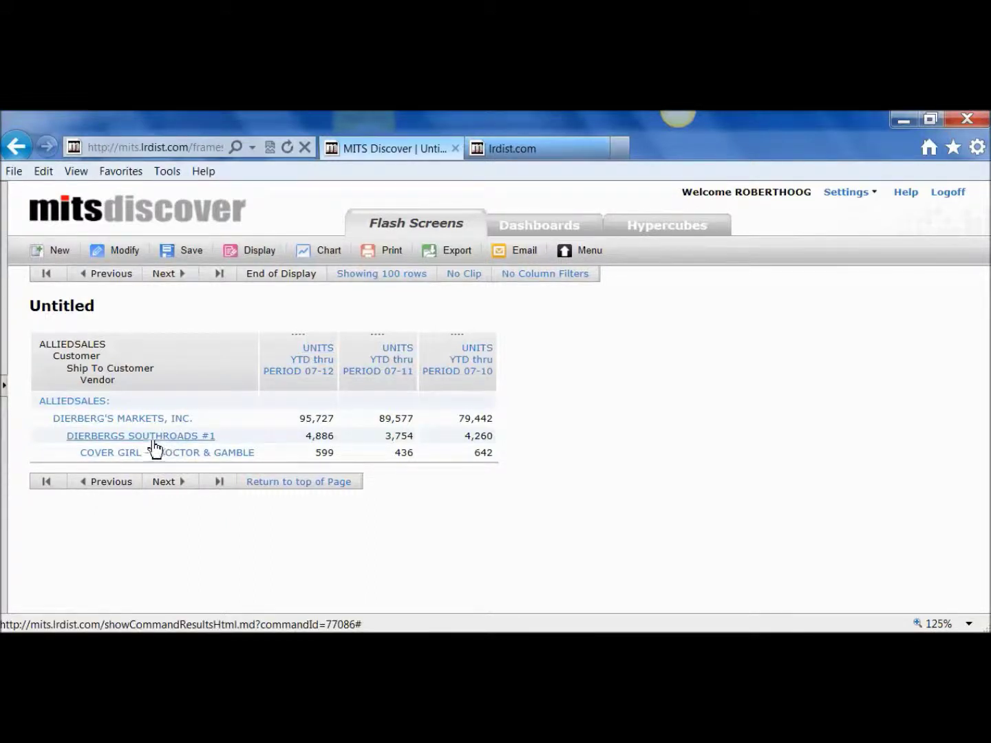
{"action": "left_click", "coordinate": [139, 426]}
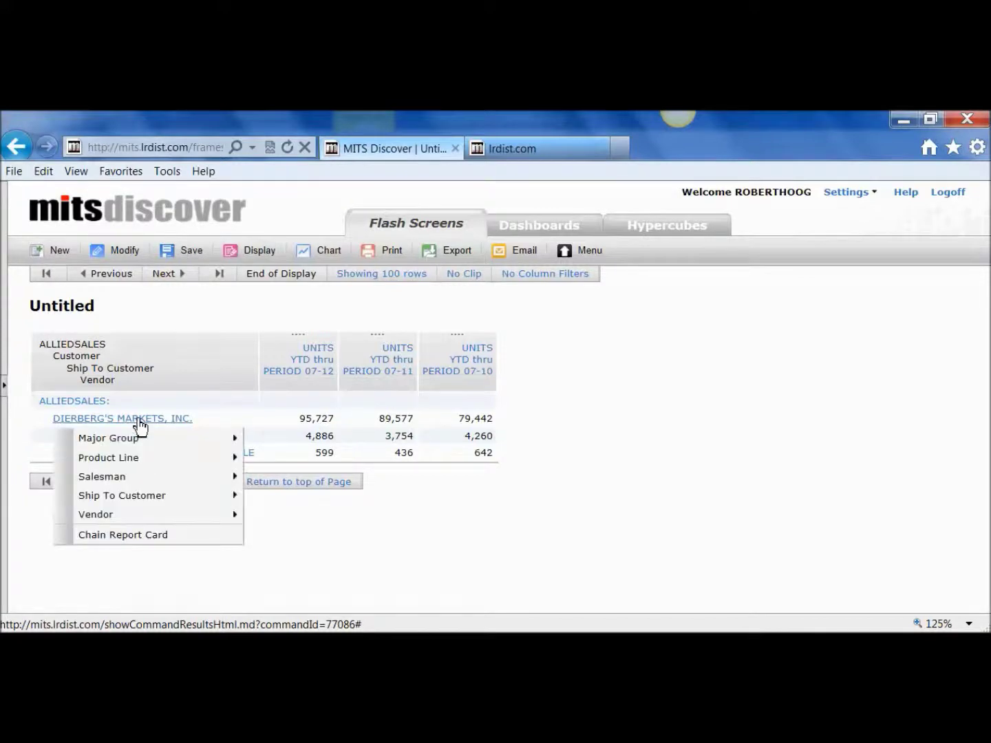
- Re-expand Dierberg's to all stores and add a Cover Girl - Proctor & Gamble row under each
{"action": "mouse_move", "coordinate": [124, 515]}
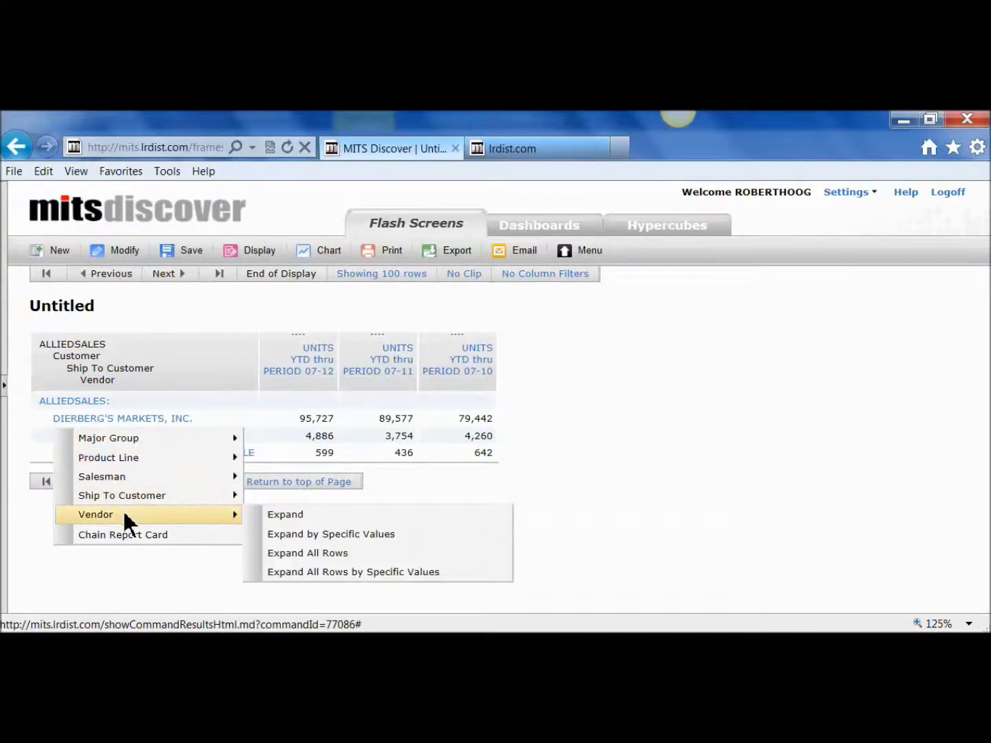
{"action": "left_click", "coordinate": [297, 499]}
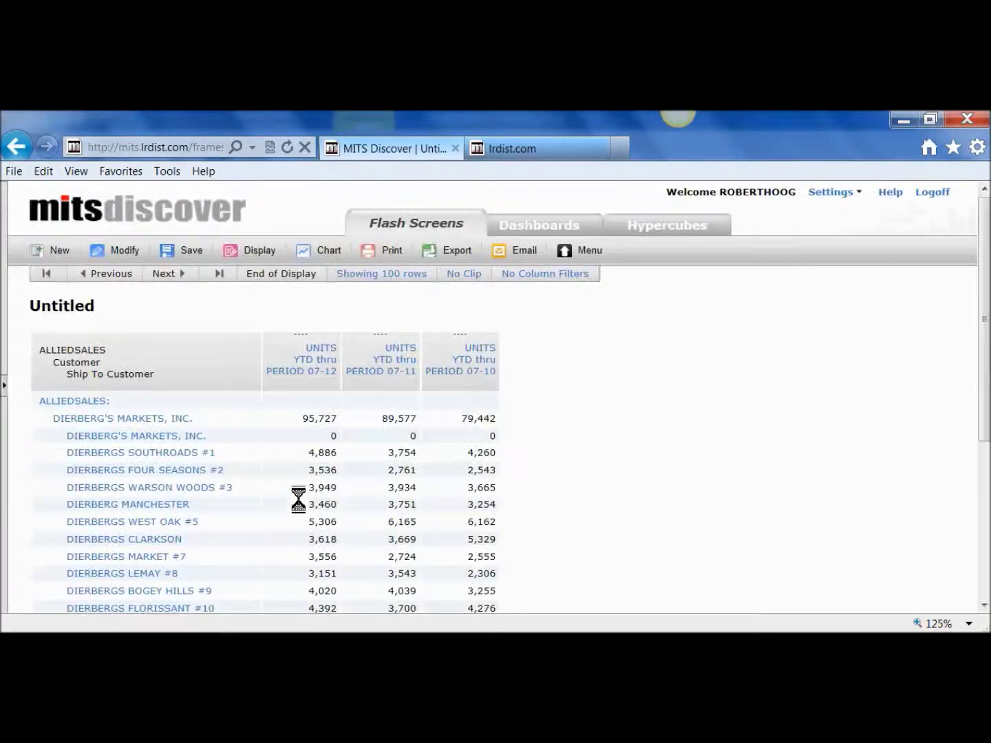
{"action": "right_click", "coordinate": [146, 459]}
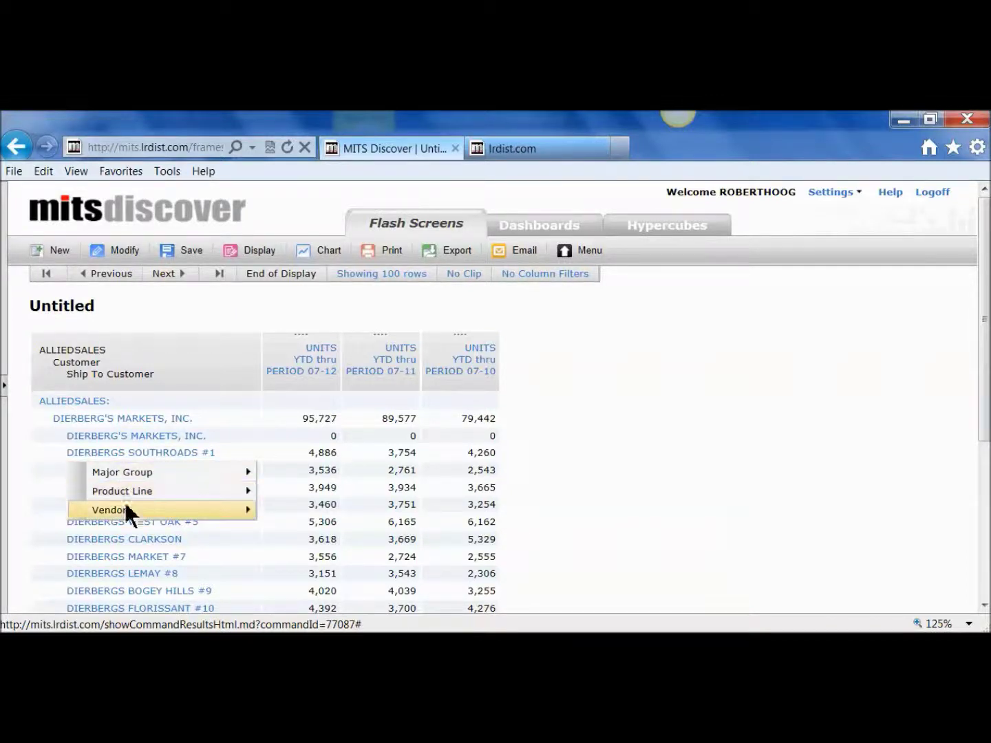
{"action": "mouse_move", "coordinate": [127, 511]}
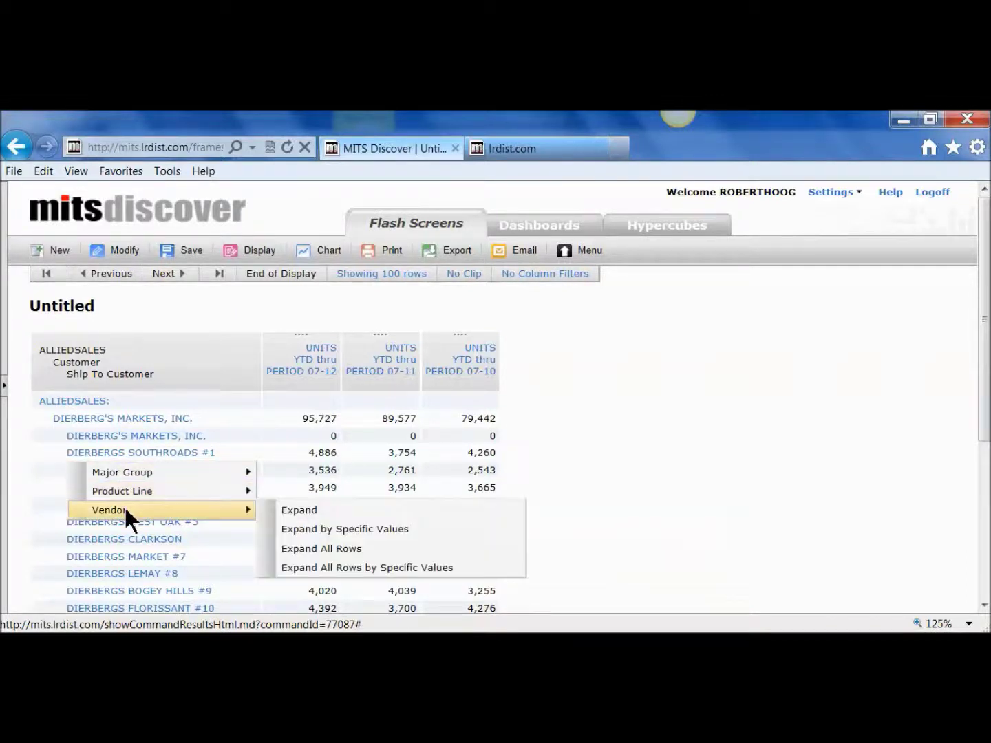
{"action": "left_click", "coordinate": [333, 578]}
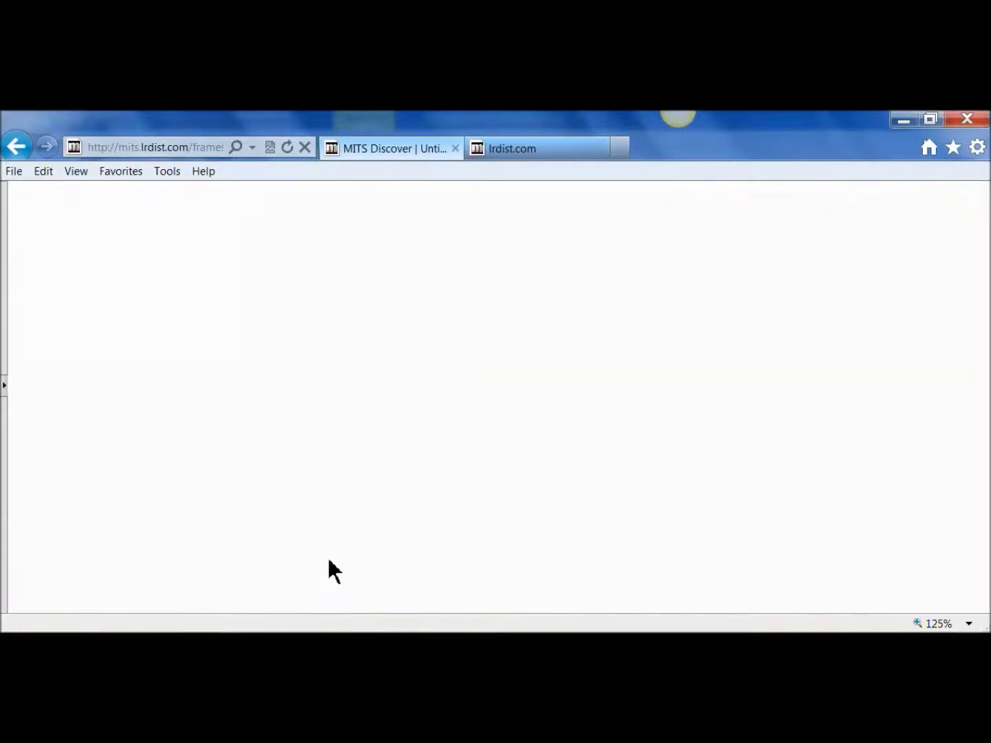
{"action": "left_click", "coordinate": [56, 473]}
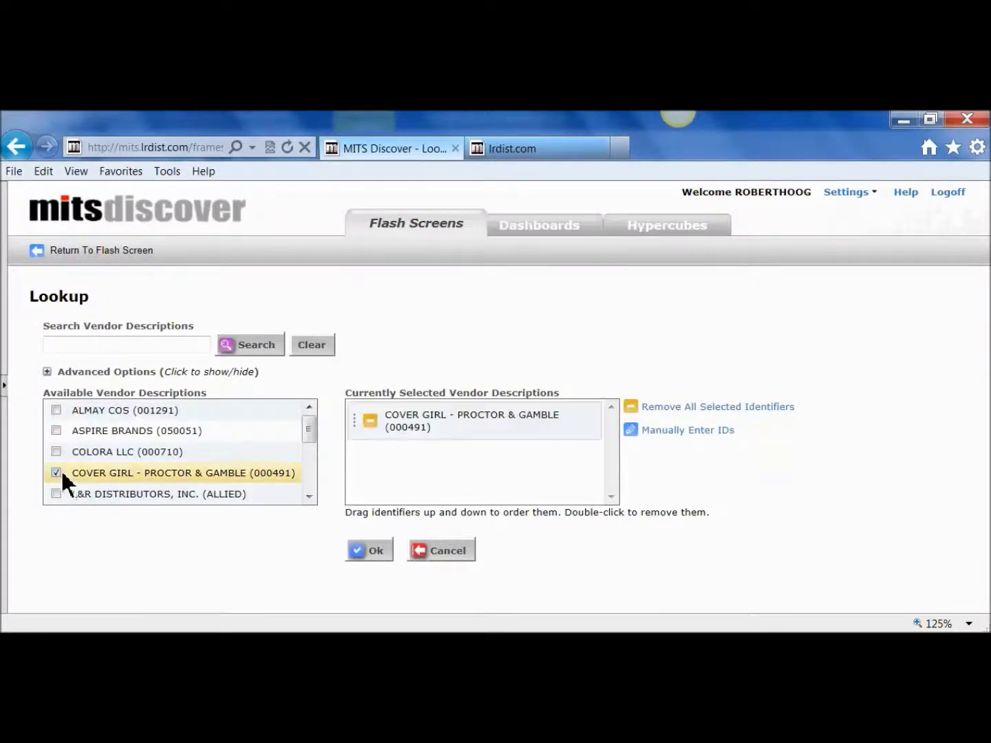
{"action": "left_click", "coordinate": [377, 550]}
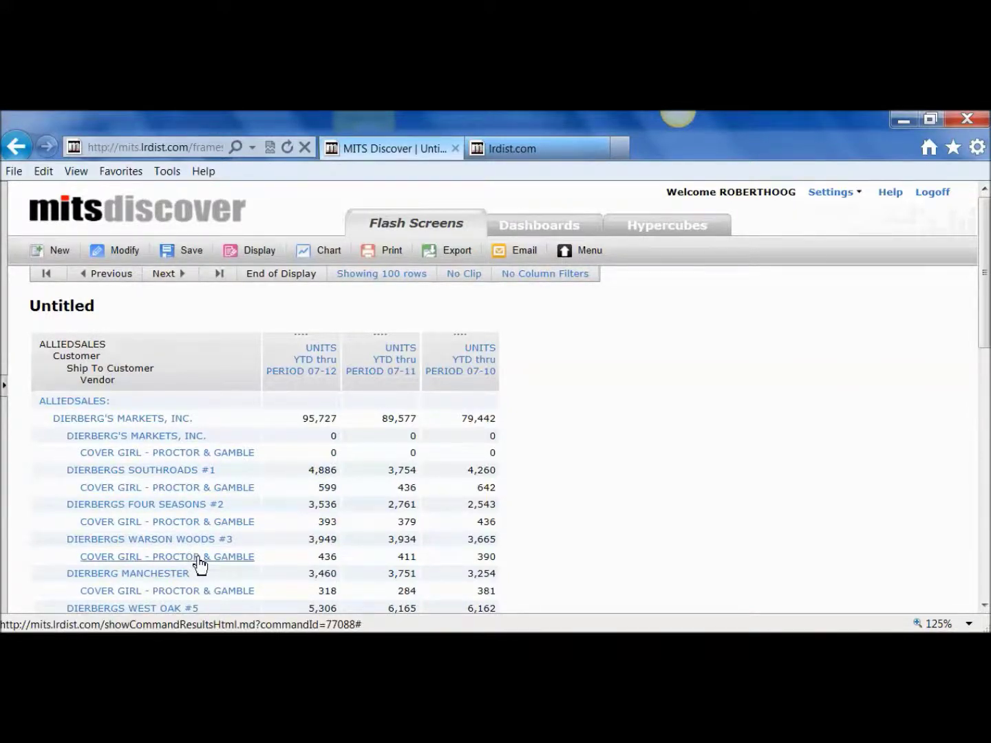
- Expand the Cover Girl - Proctor & Gamble row by Product to list individual SKUs
{"action": "left_click", "coordinate": [167, 494]}
{"action": "mouse_move", "coordinate": [158, 511]}
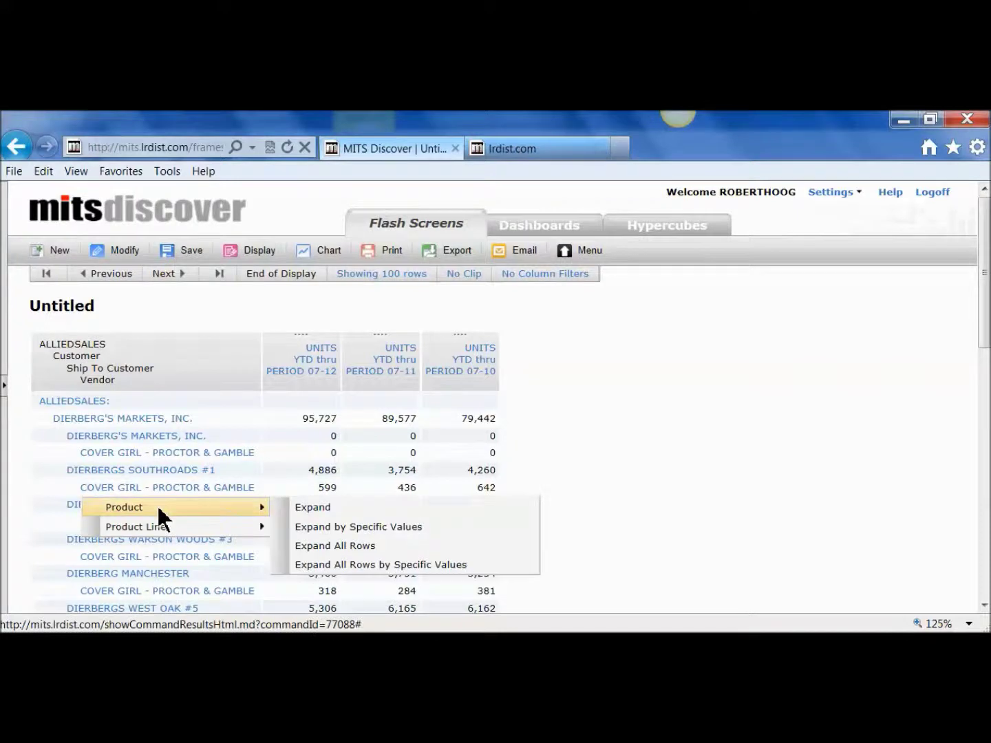
{"action": "left_click", "coordinate": [311, 507]}
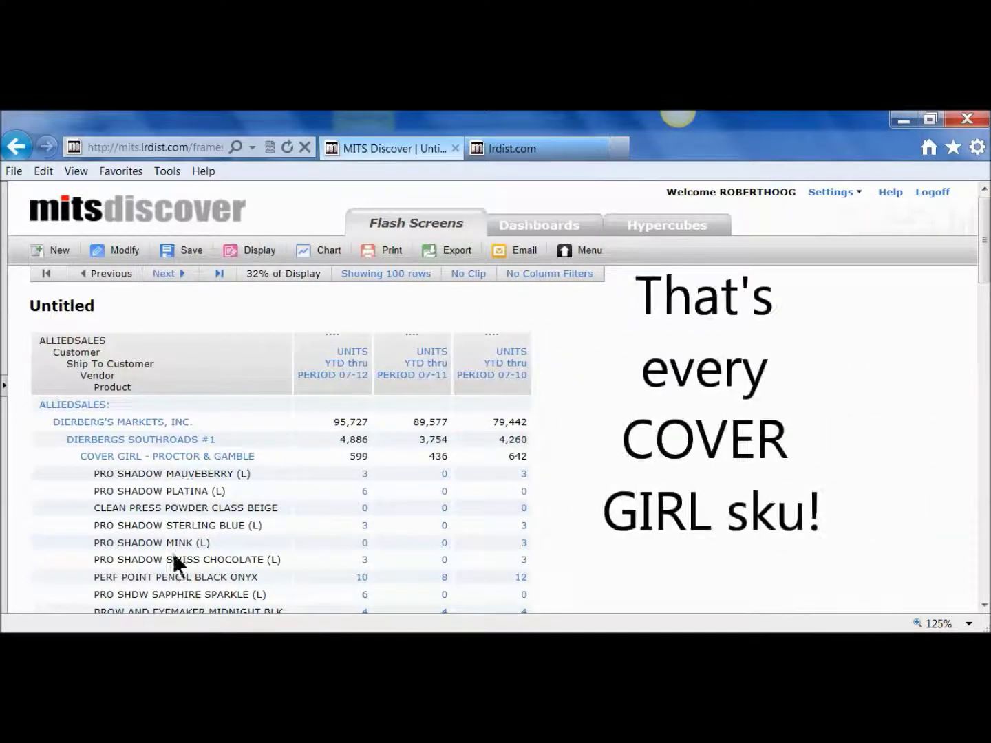
{"action": "scroll", "coordinate": [988, 593], "scroll_direction": "down", "scroll_amount": 5}
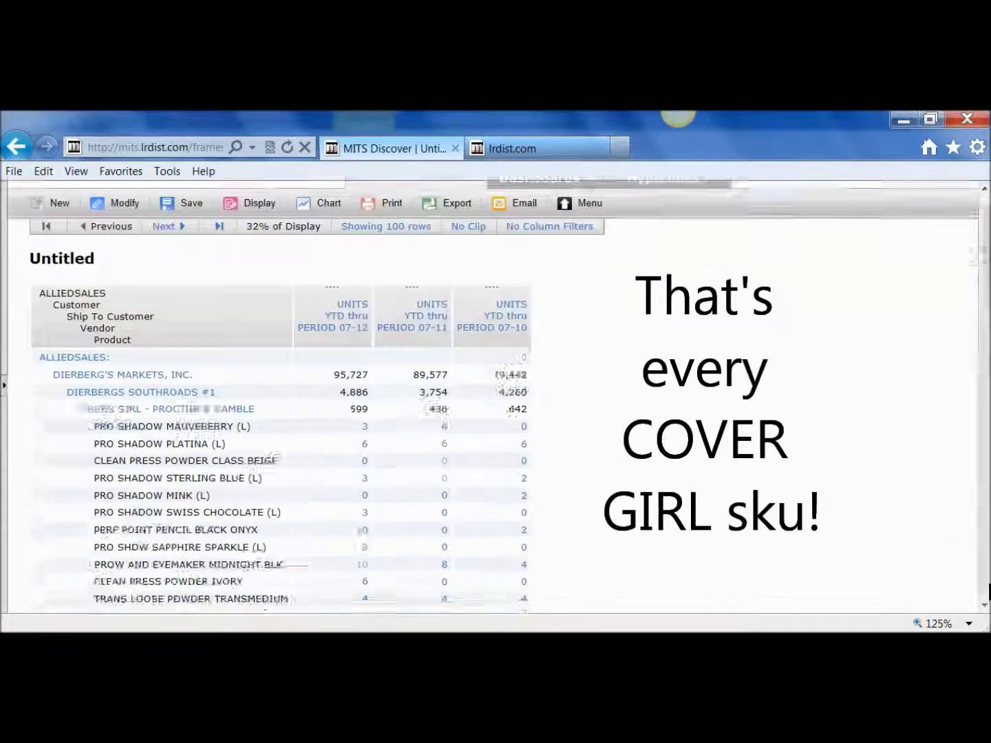
{"action": "scroll", "coordinate": [987, 249], "scroll_direction": "up", "scroll_amount": 5}
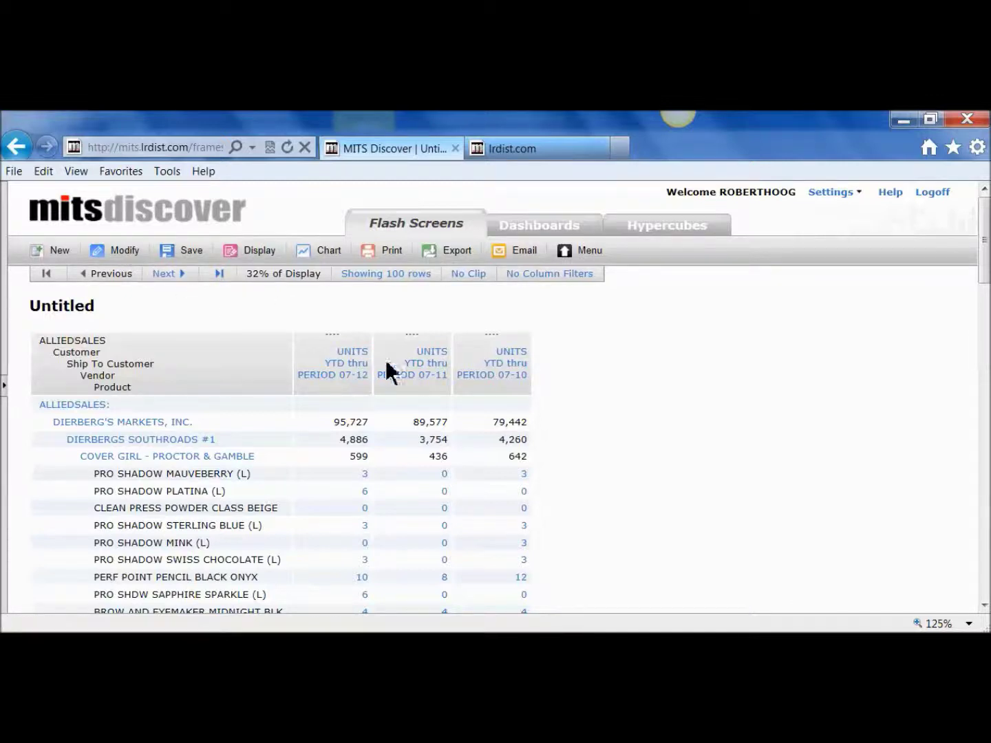
- Insert a Units YTD thru Period 07-09 column after Period 07-10, showing 81,724 for Dierberg's Markets
{"action": "left_click", "coordinate": [511, 378]}
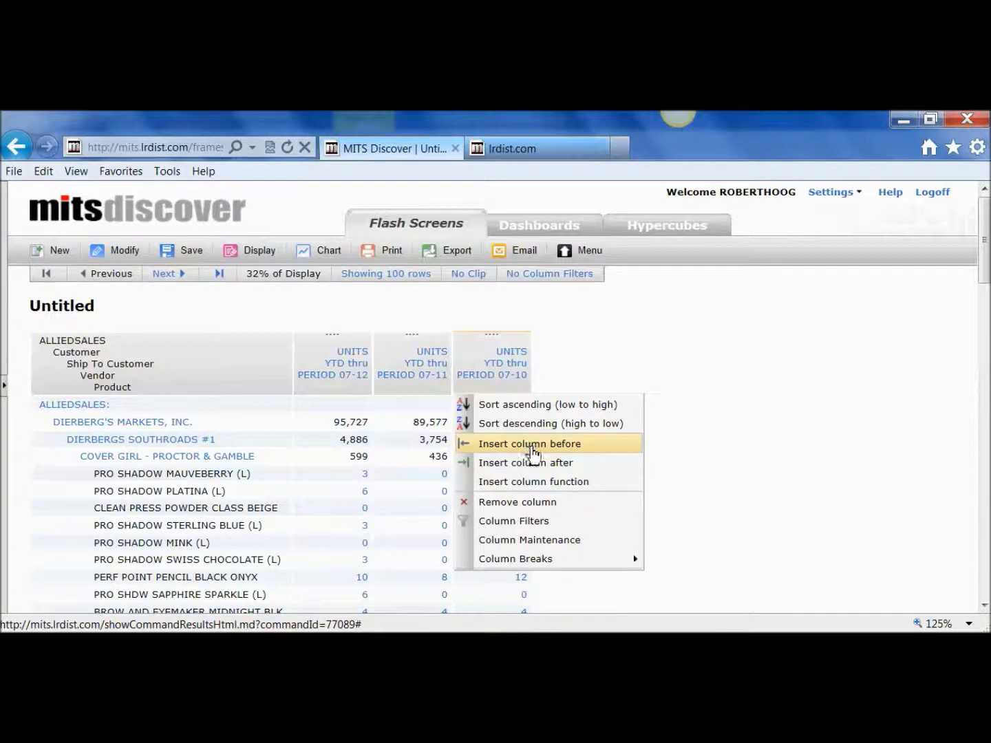
{"action": "left_click", "coordinate": [529, 464]}
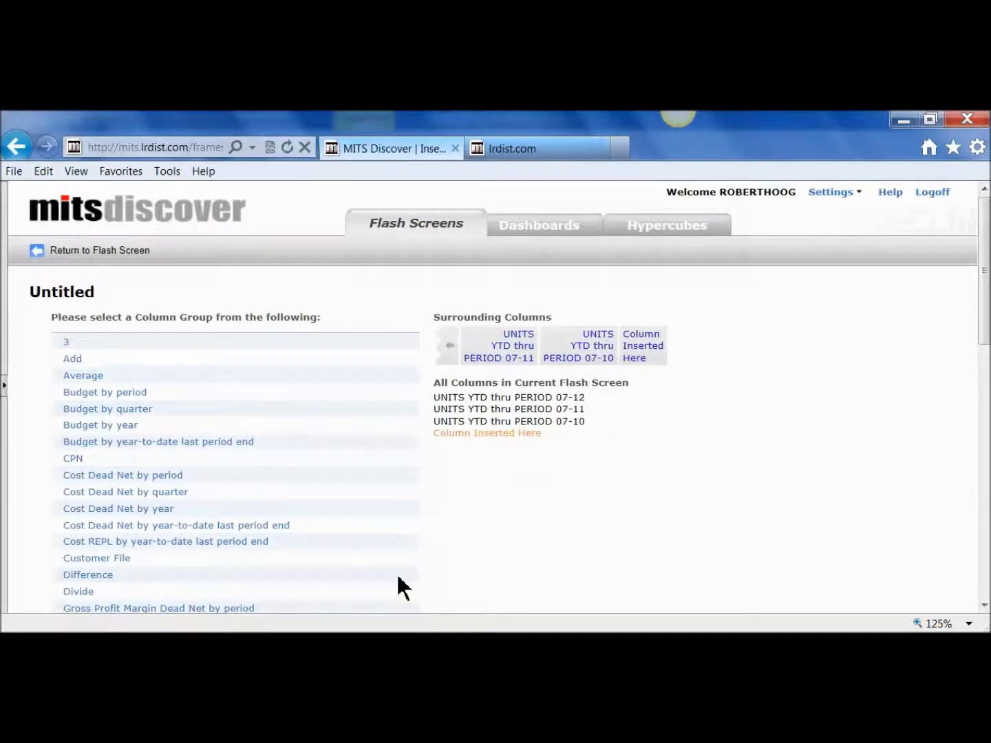
{"action": "left_click", "coordinate": [985, 590]}
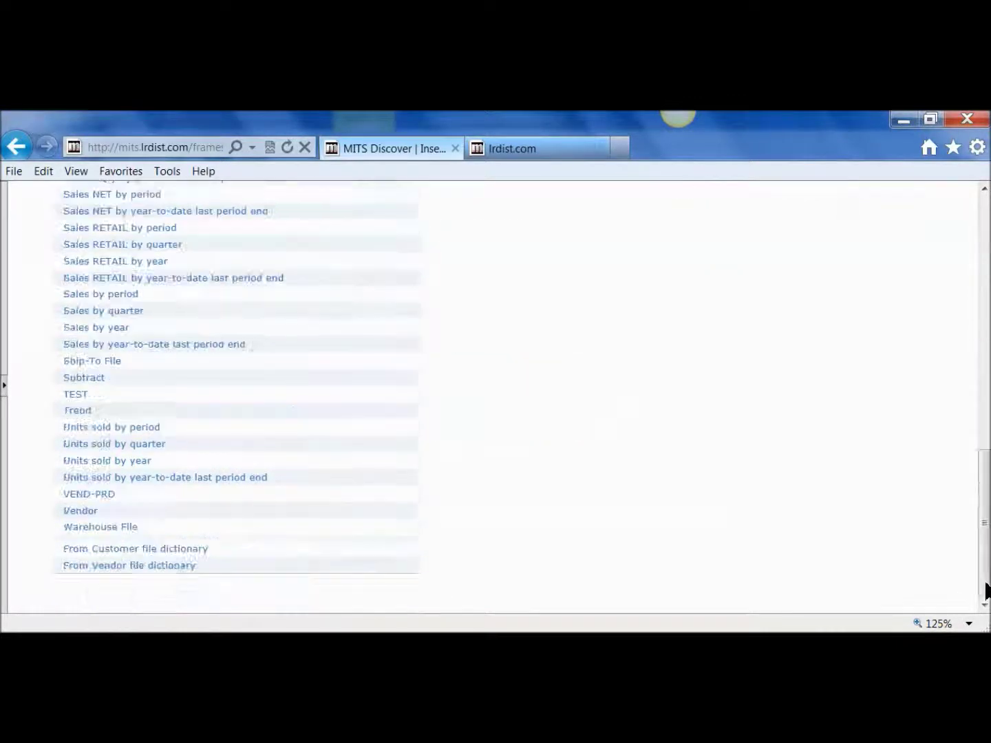
{"action": "left_click", "coordinate": [120, 480]}
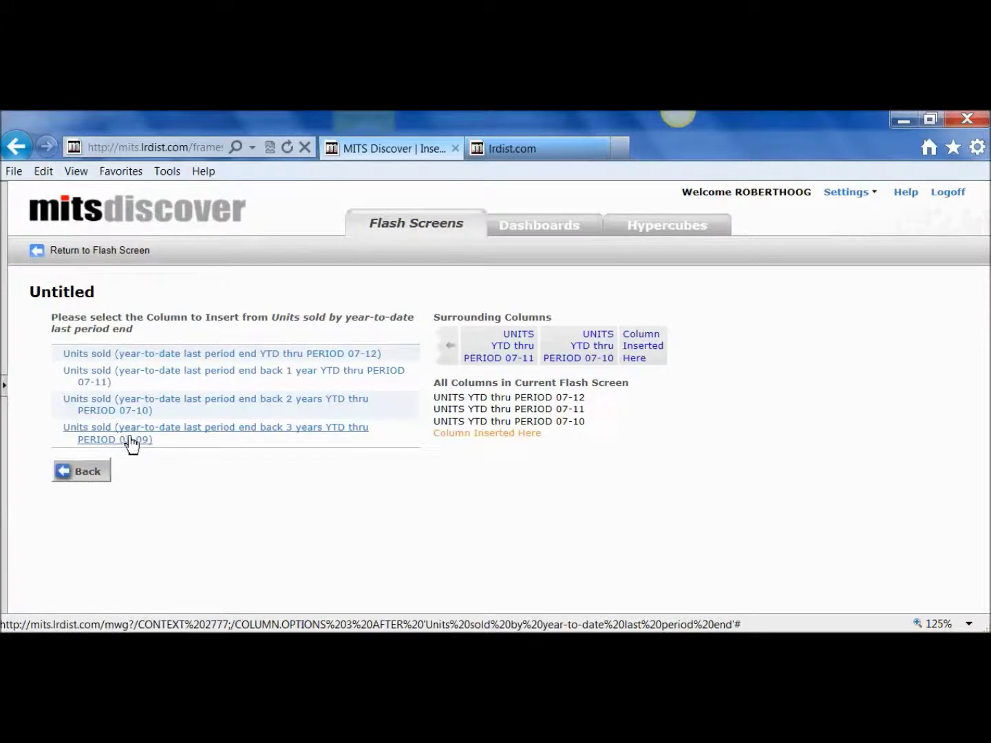
{"action": "left_click", "coordinate": [128, 439]}
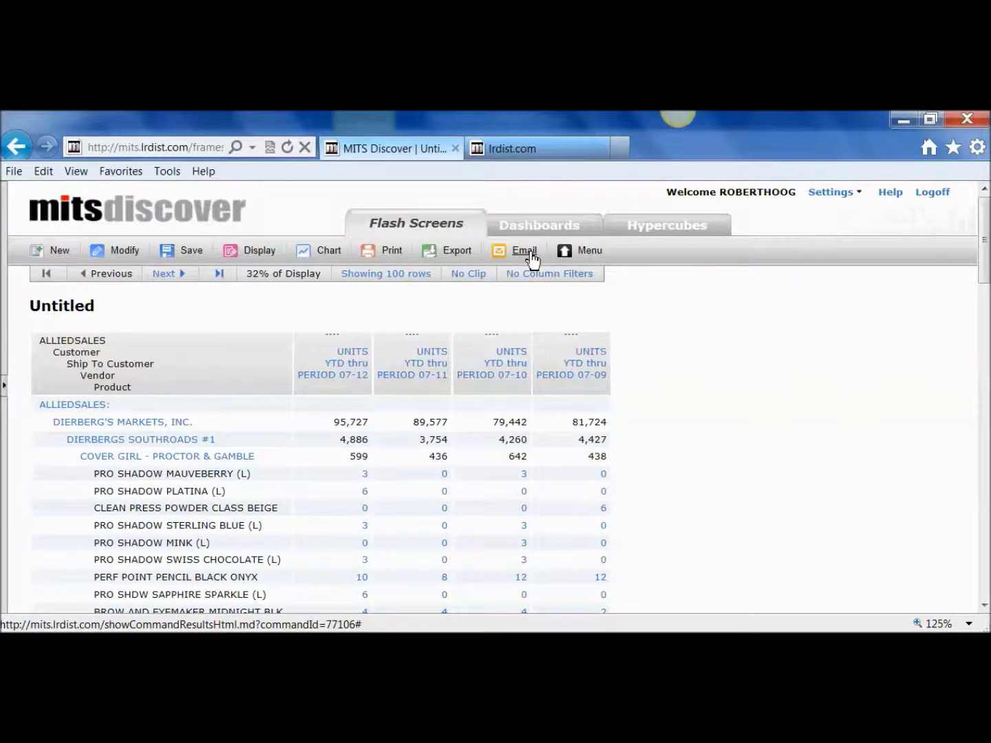
- Show the Excel, PDF and advanced export options, then bring up the Save Flash Screen page
{"action": "left_click", "coordinate": [461, 260]}
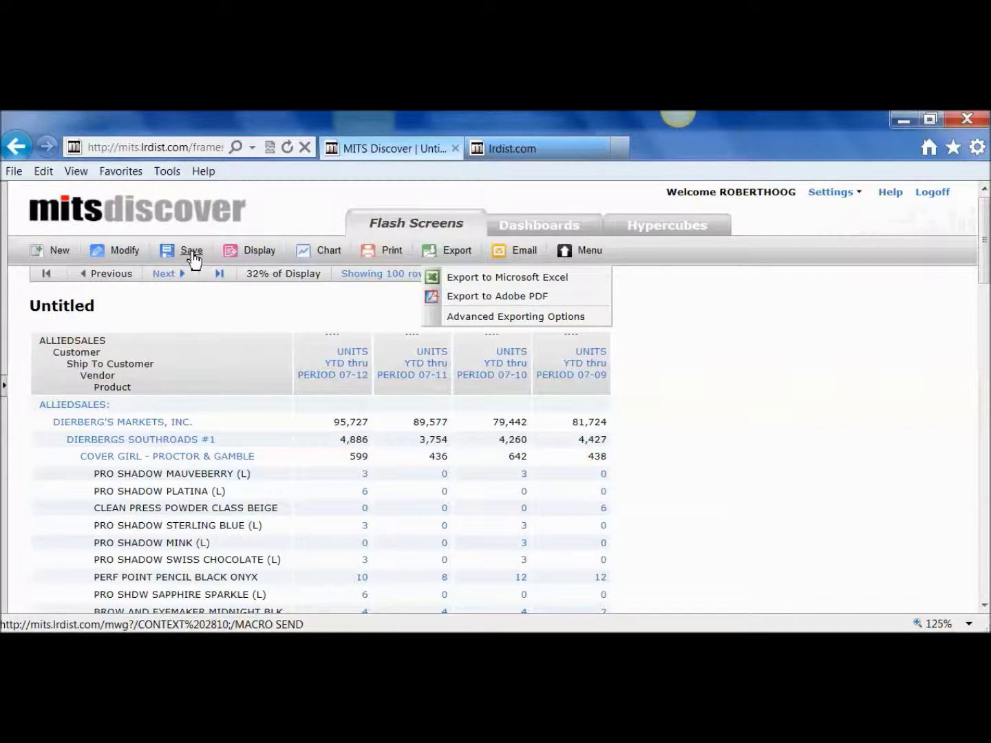
{"action": "left_click", "coordinate": [192, 251]}
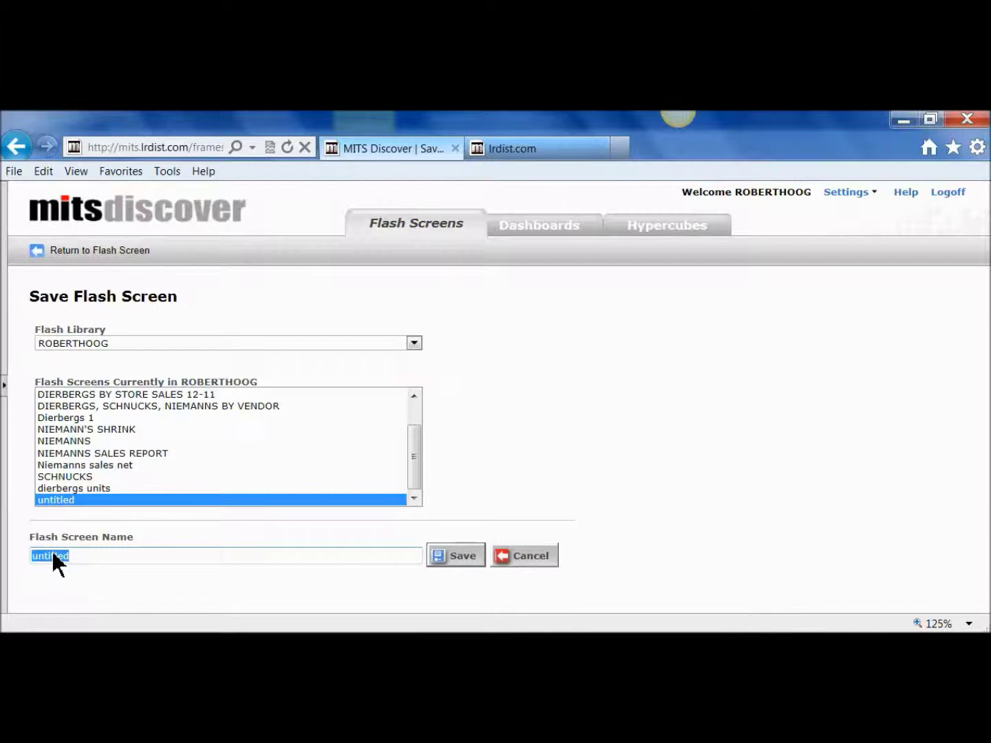
- Save the flash screen as DIERBERGS UNIT SALES in the ROBERTHOOG library
{"action": "type", "text": "DIERBER"}
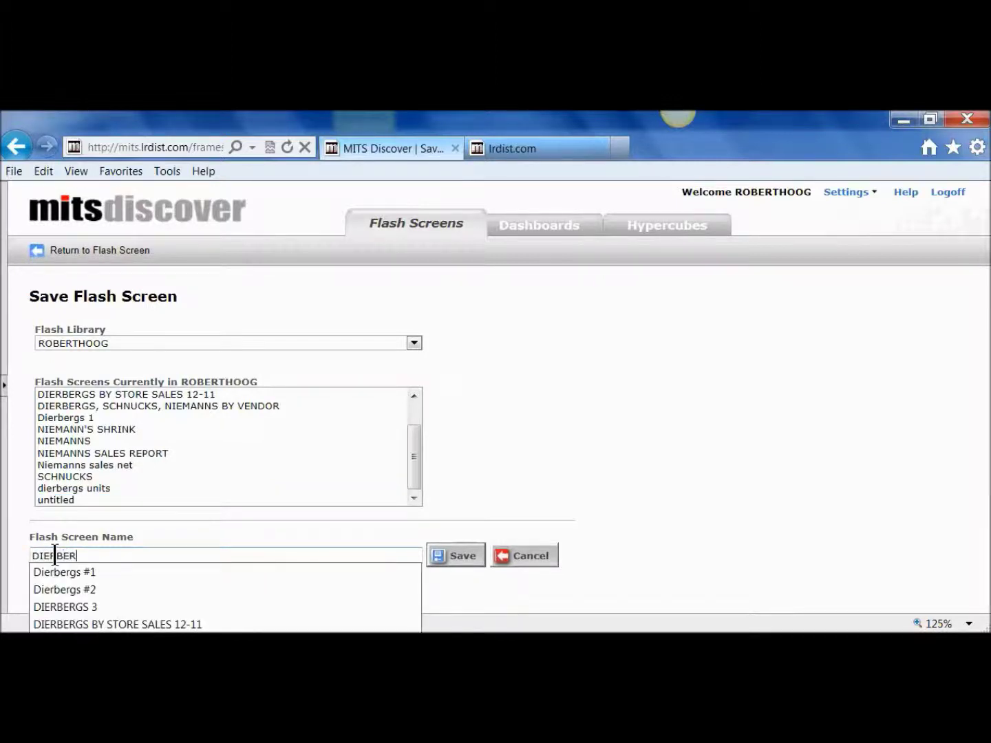
{"action": "type", "text": "GS UNIT SALES"}
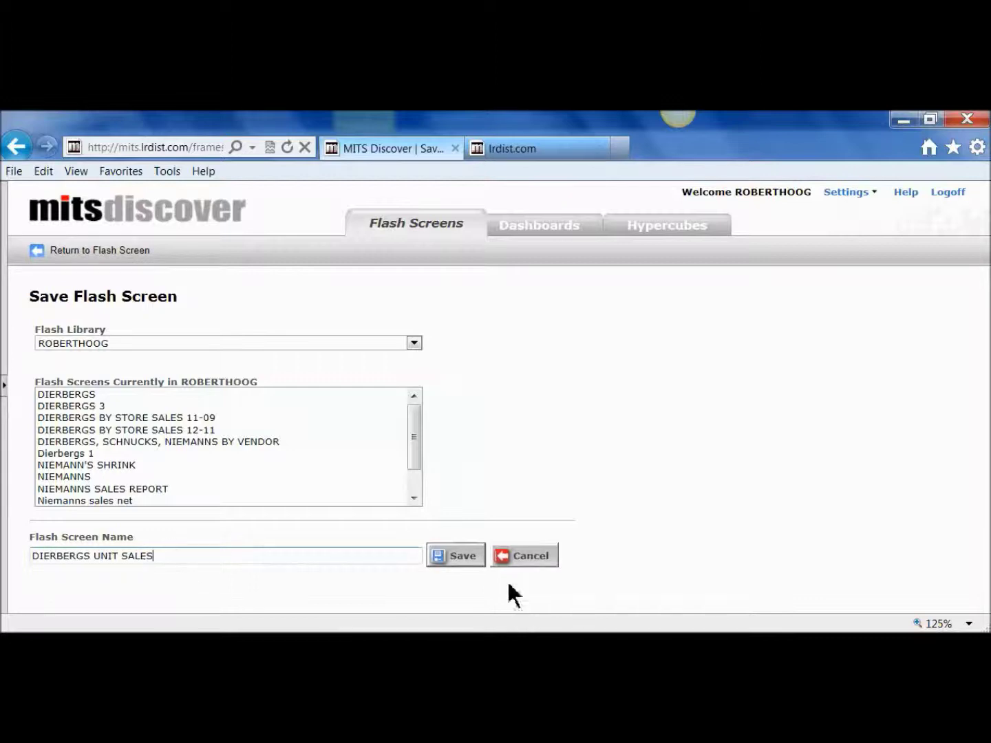
{"action": "left_click", "coordinate": [474, 564]}
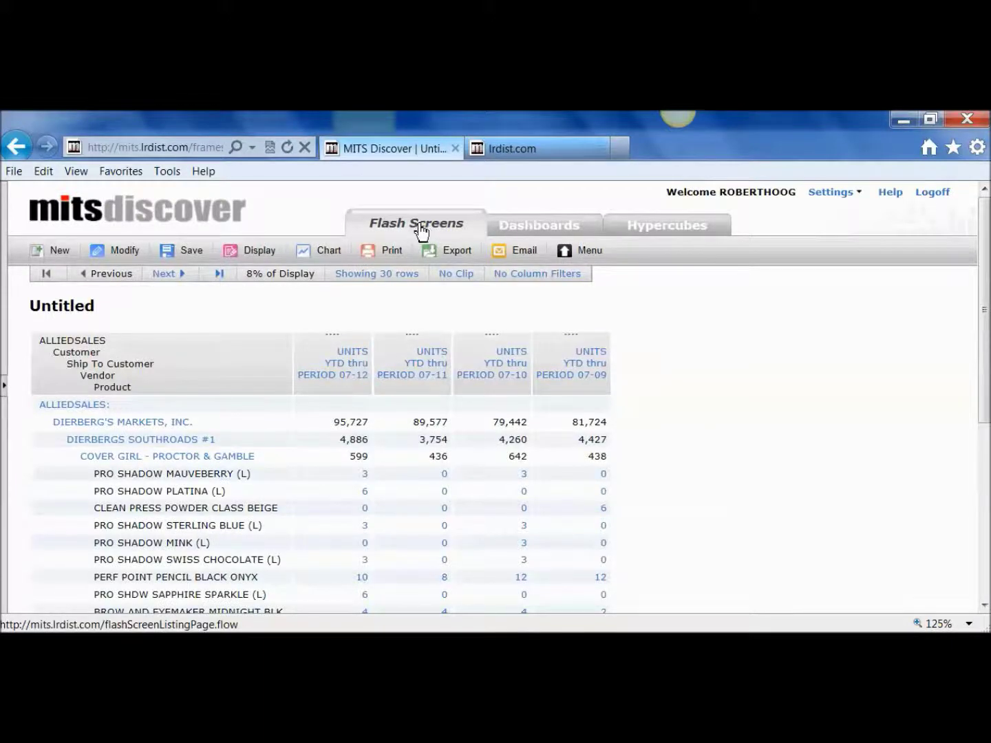
- Go to the Flash Screens library to see DIERBERGS UNIT SALES listed
{"action": "left_click", "coordinate": [418, 227]}
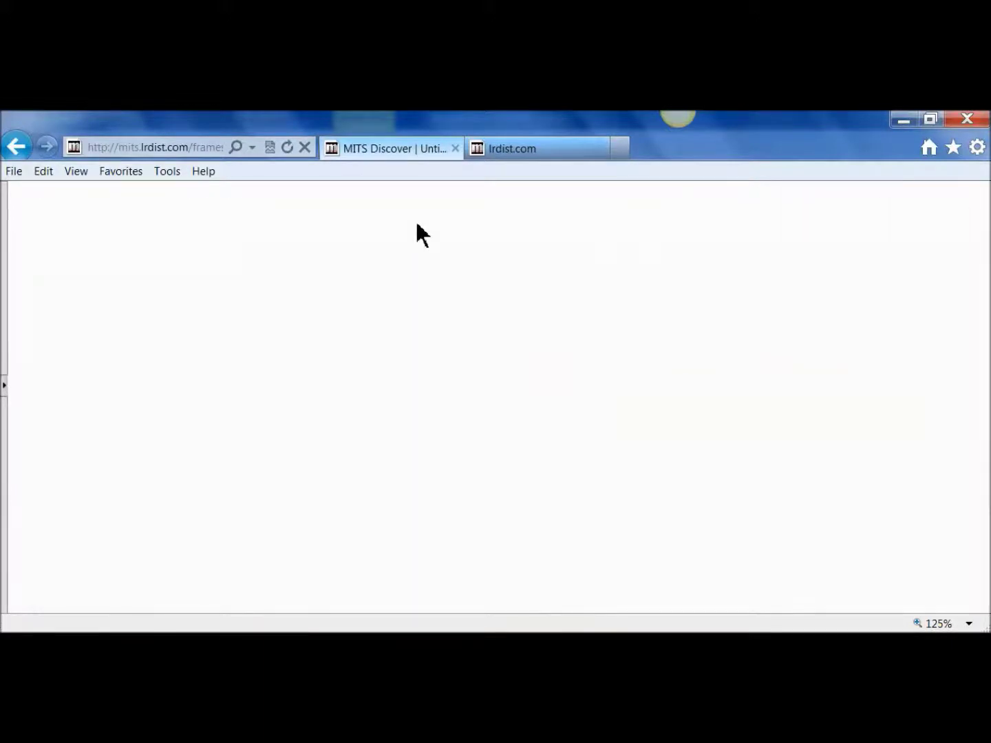